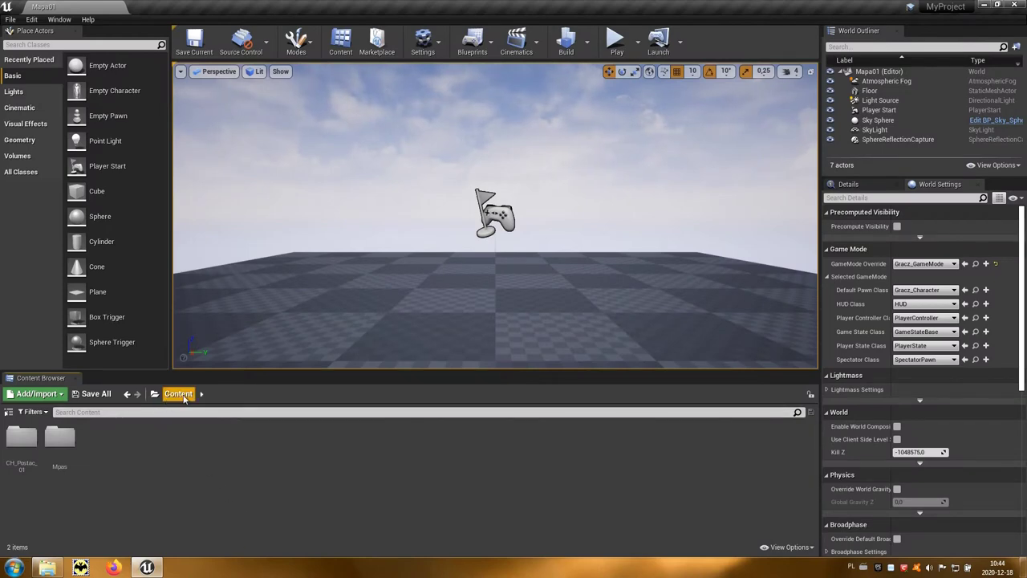
Create a new folder named SK_Bron_01 in the Content root and open it.
right_click(186, 446)
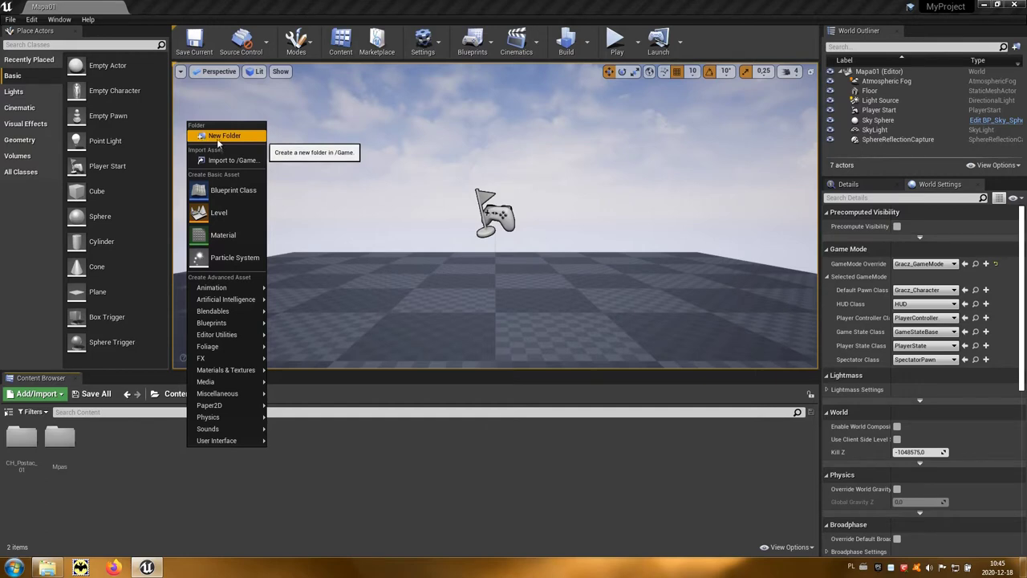
left_click(250, 138)
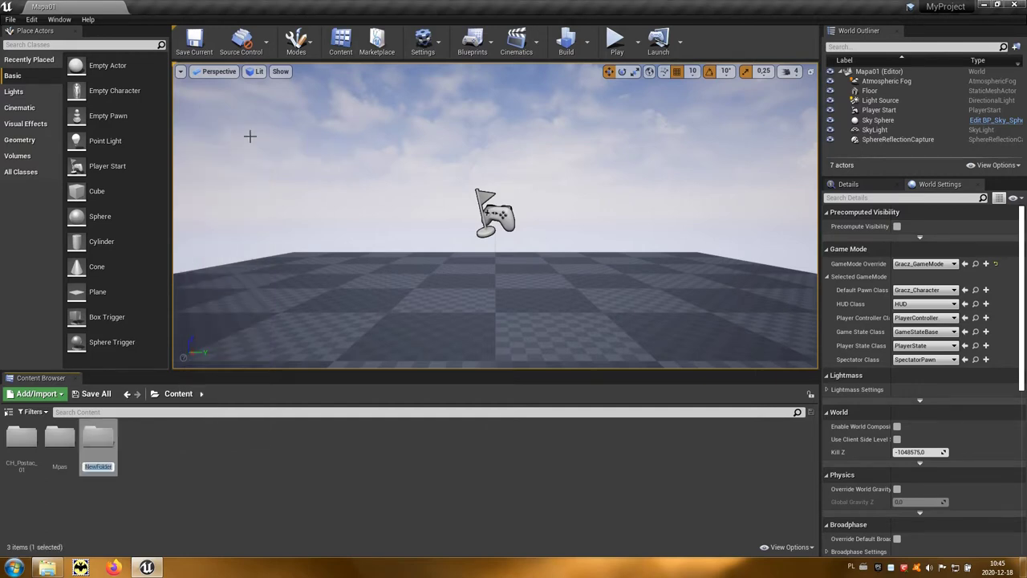
type("SK_")
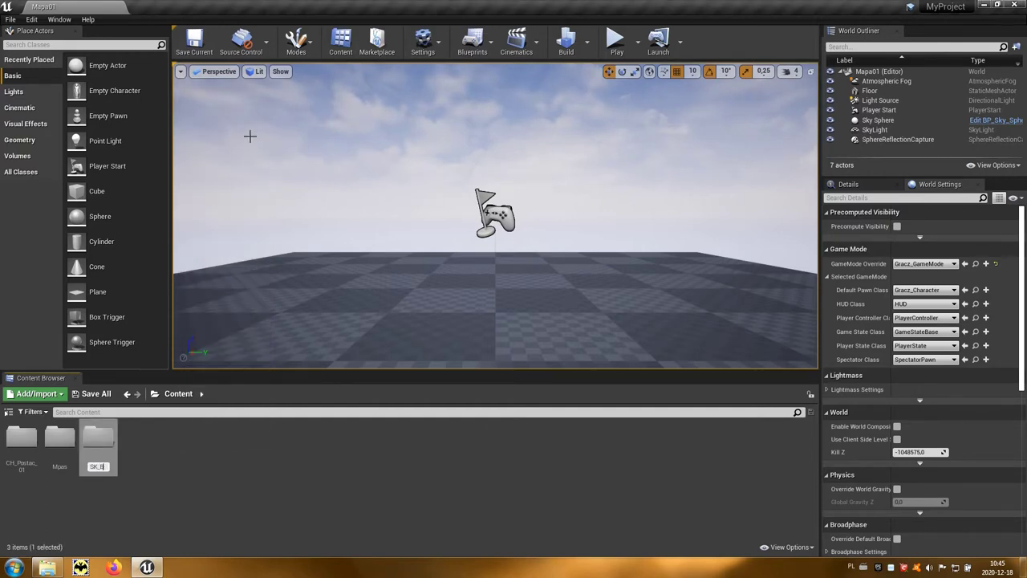
type("1")
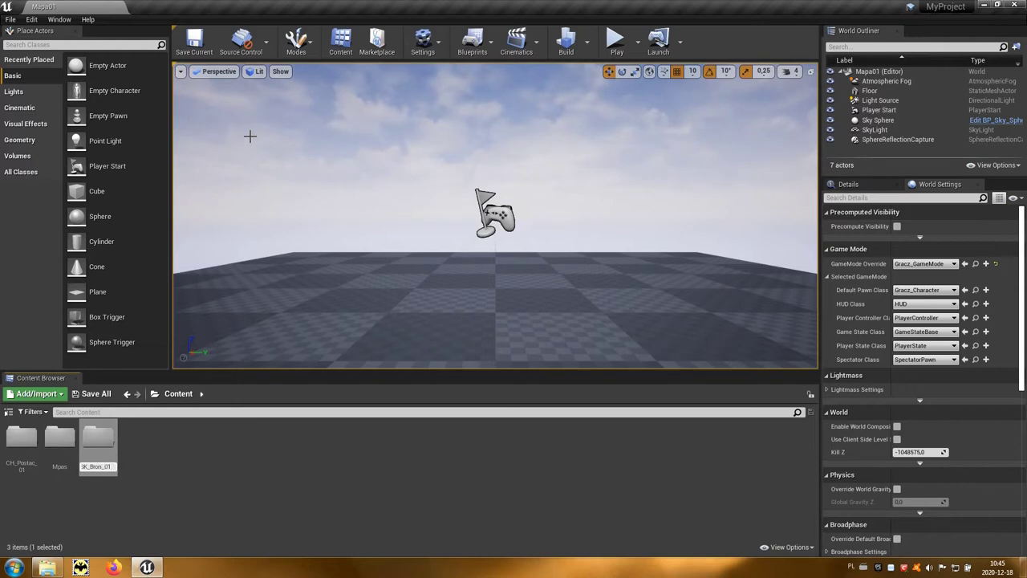
key("Return")
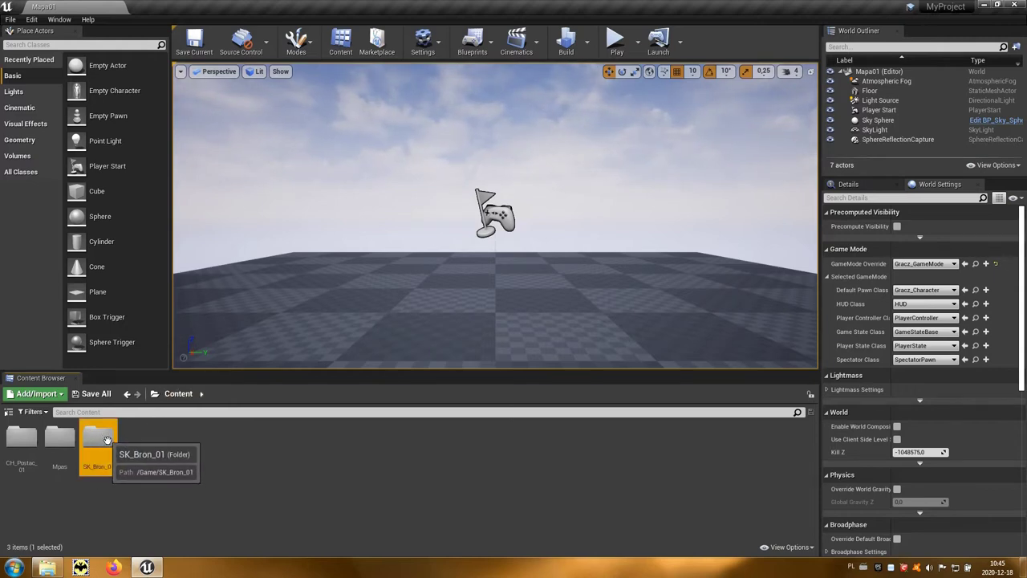
double_click(107, 439)
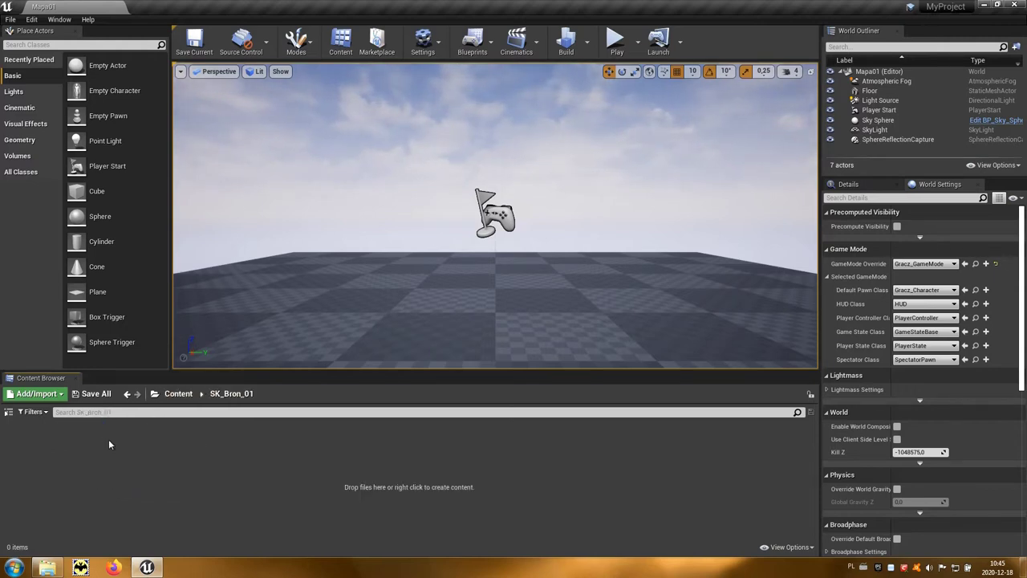
Drag SK_Bron_01.FBX from the Mesh source folder on disk into the SK_Bron_01 folder.
left_click(48, 570)
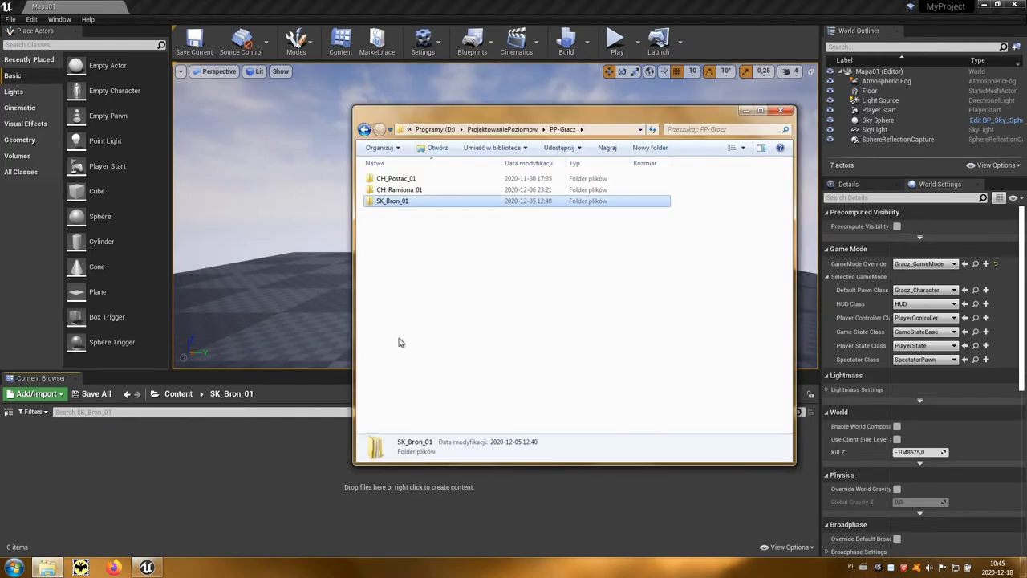
double_click(391, 204)
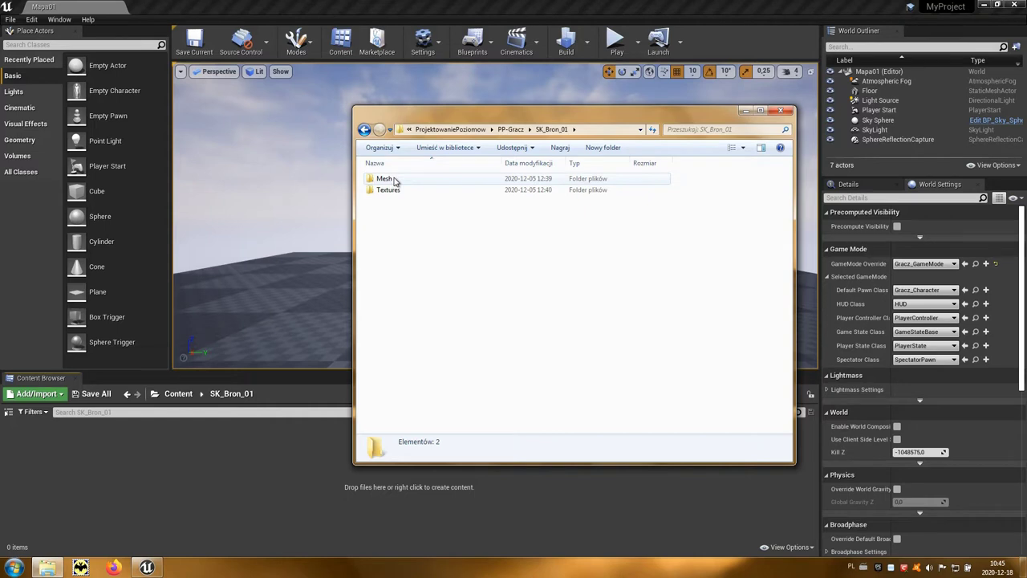
double_click(385, 178)
left_click(374, 183)
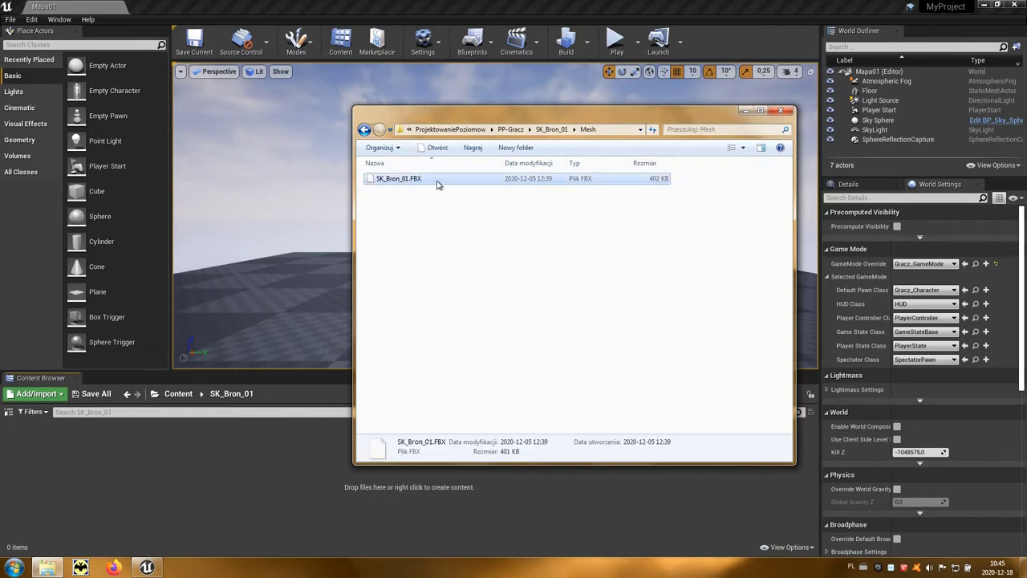
left_click_drag(438, 185, 217, 504)
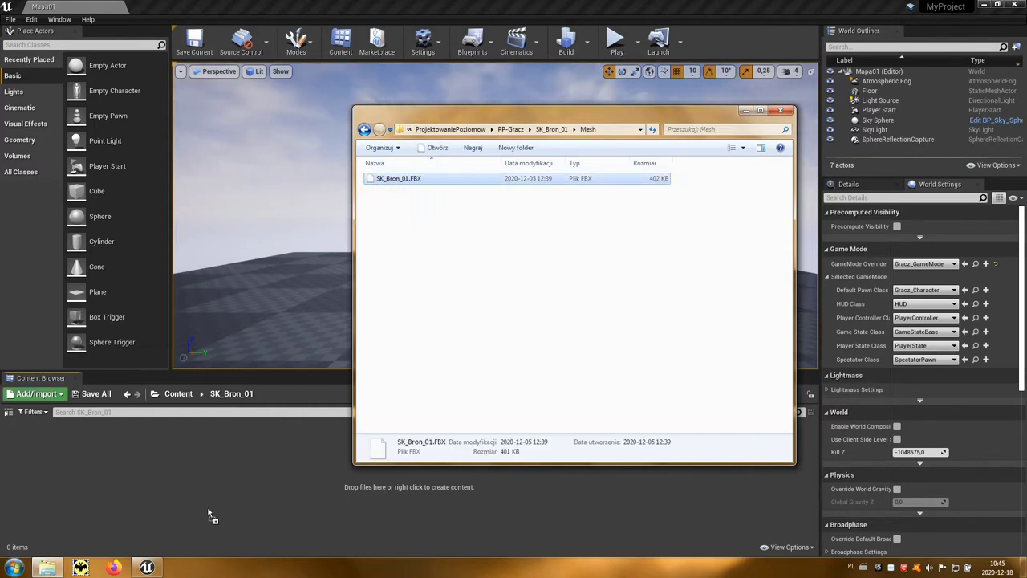
left_click_drag(193, 481, 194, 481)
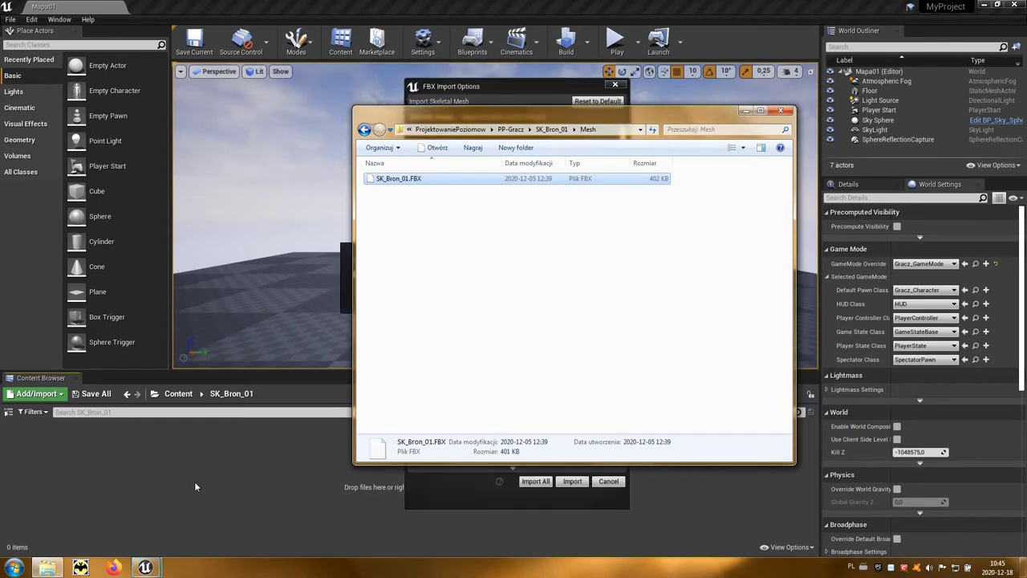
Import the FBX with Import Animations turned off and dismiss the message log.
left_click(528, 83)
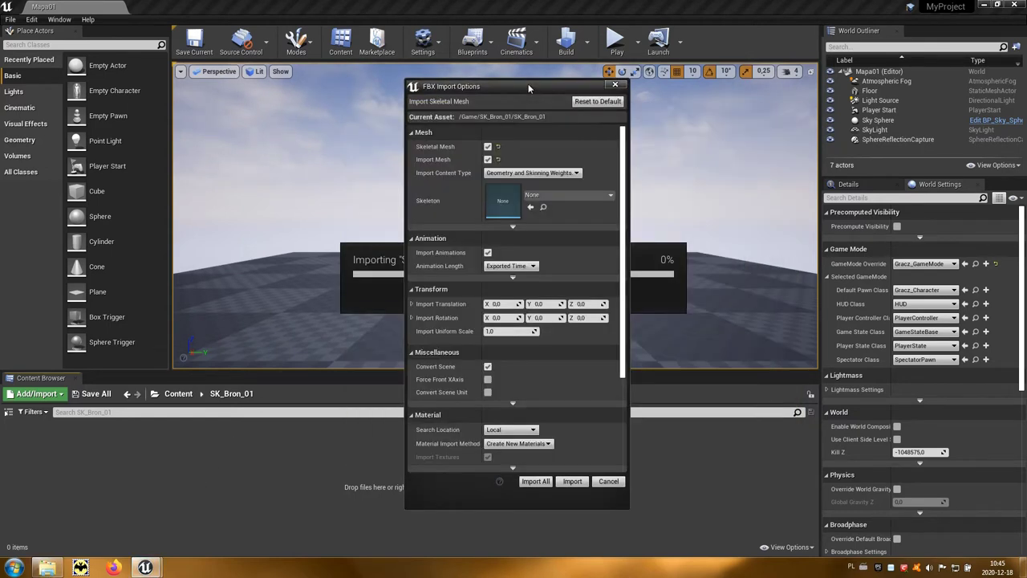
left_click(487, 254)
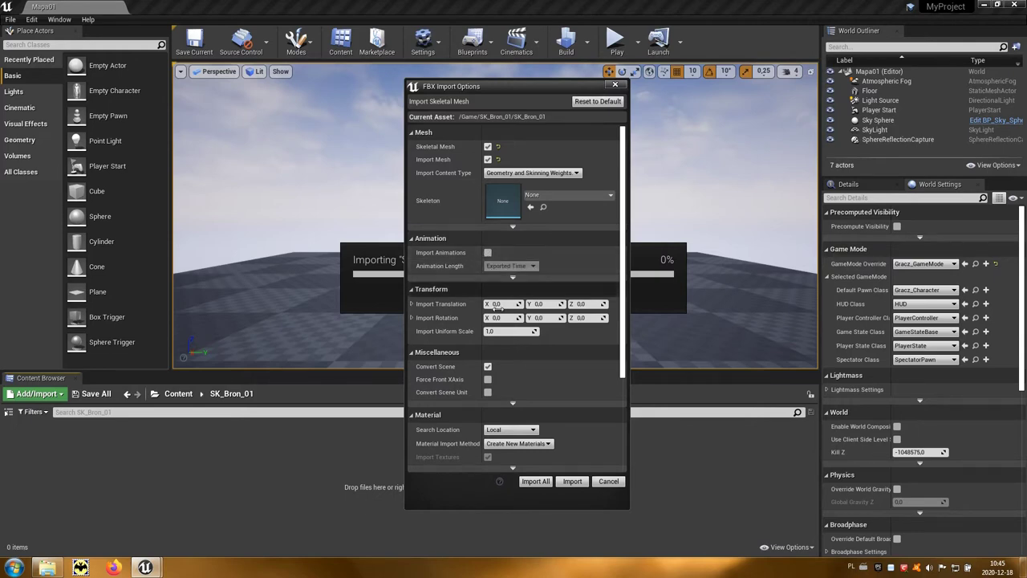
left_click(575, 482)
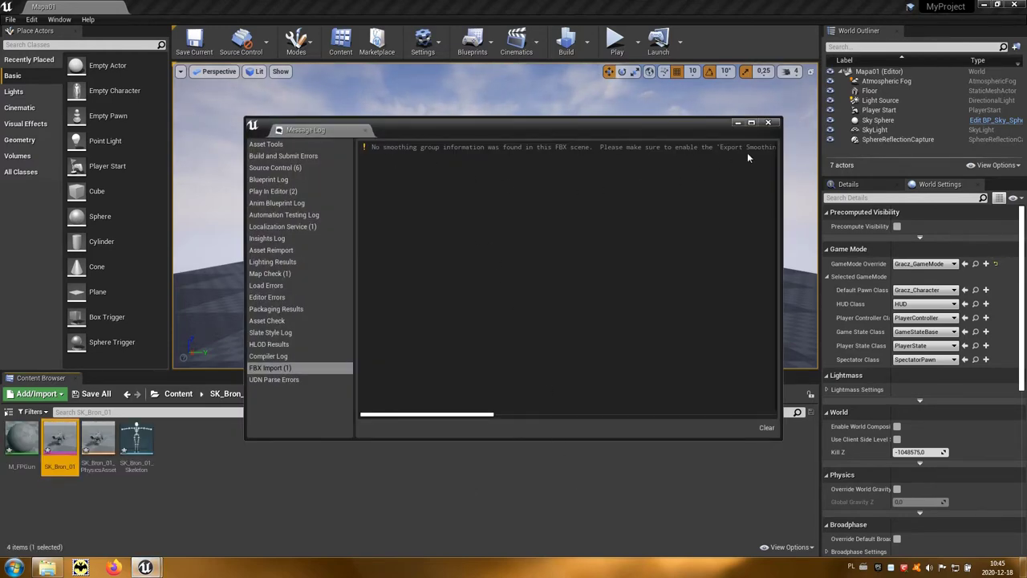
left_click(768, 122)
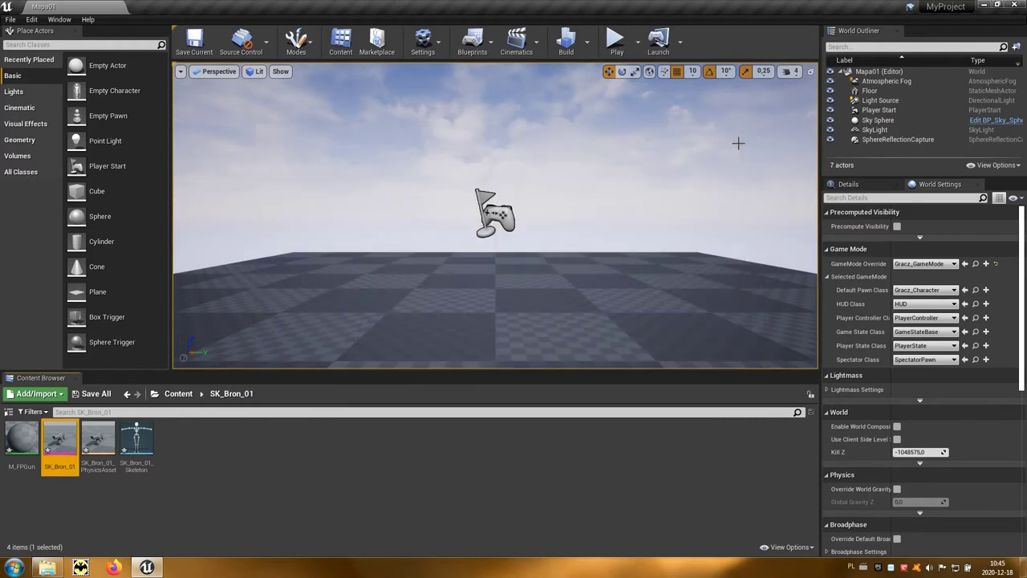
Add three new subfolders named Mesh, Materials and Textures inside SK_Bron_01.
right_click(215, 475)
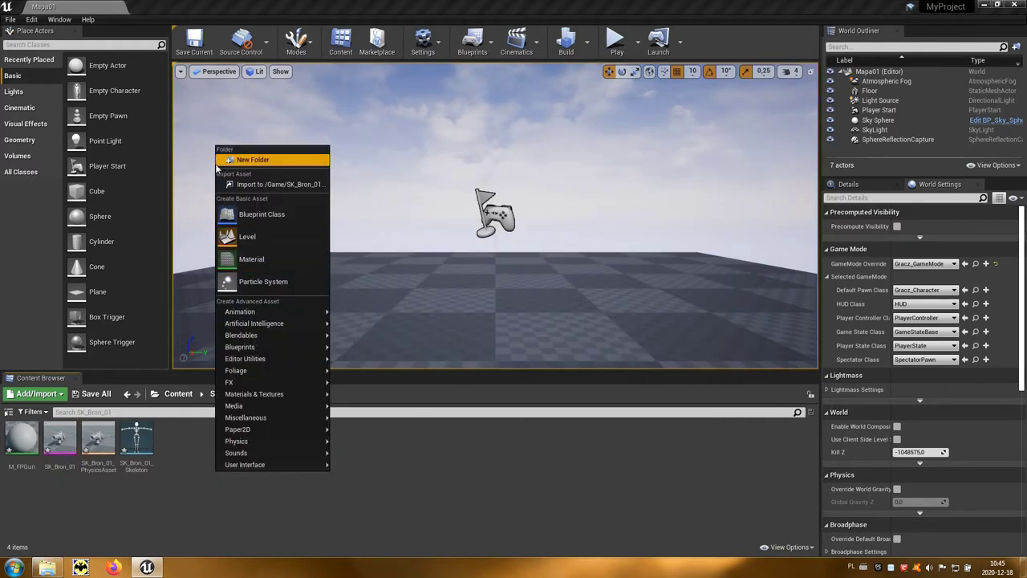
left_click(257, 161)
type("Ma")
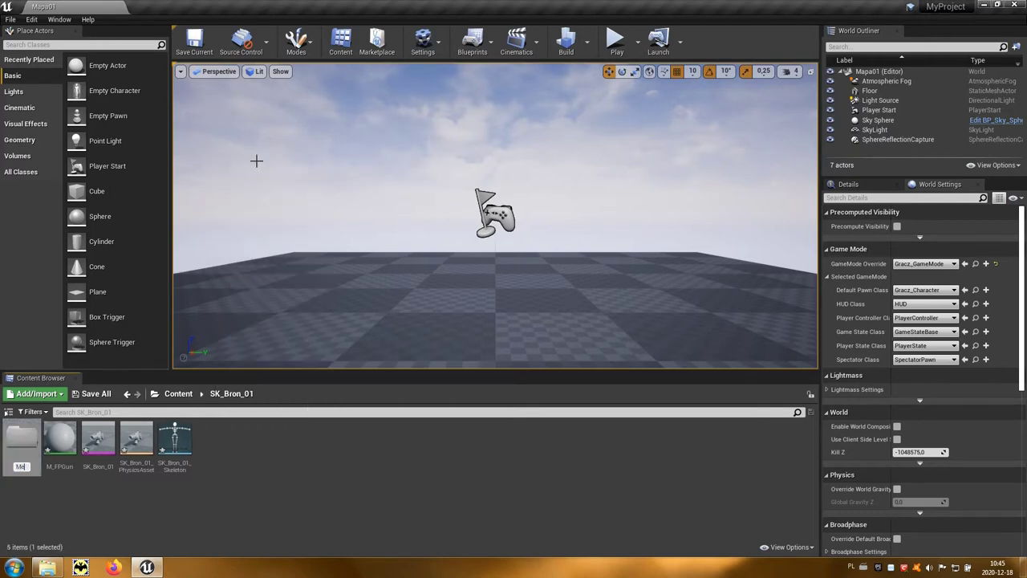
key("Return")
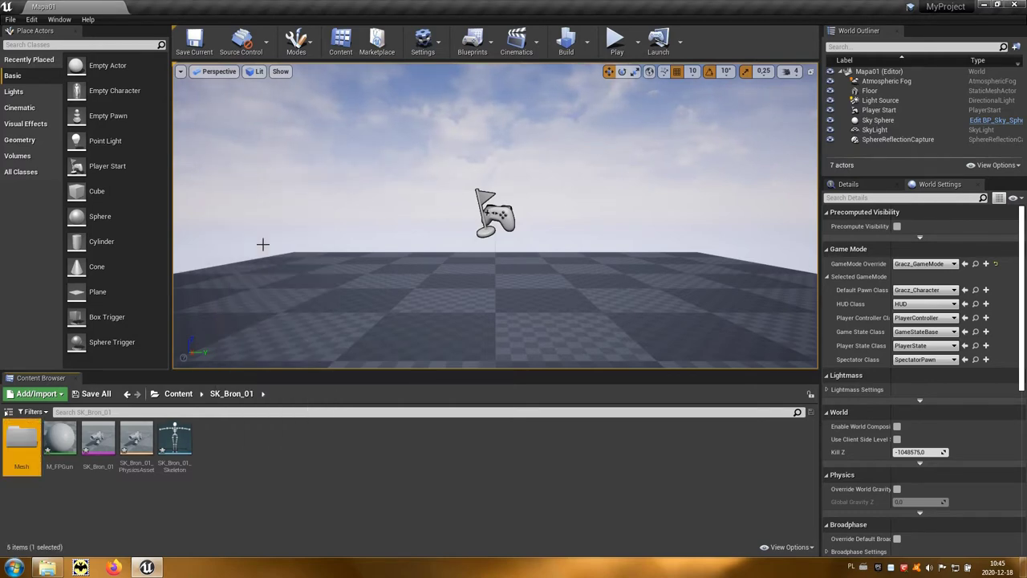
right_click(271, 442)
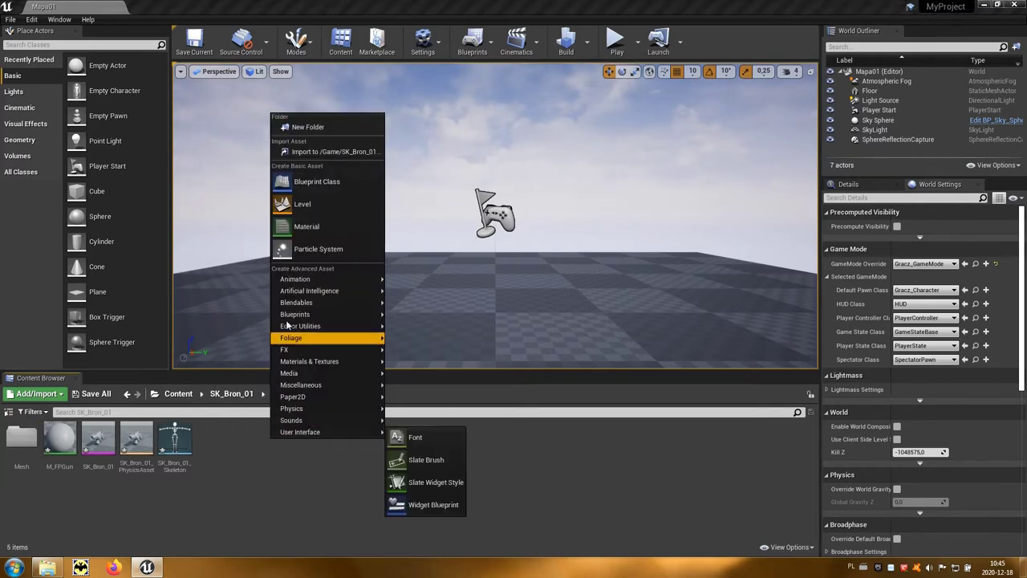
left_click(327, 128)
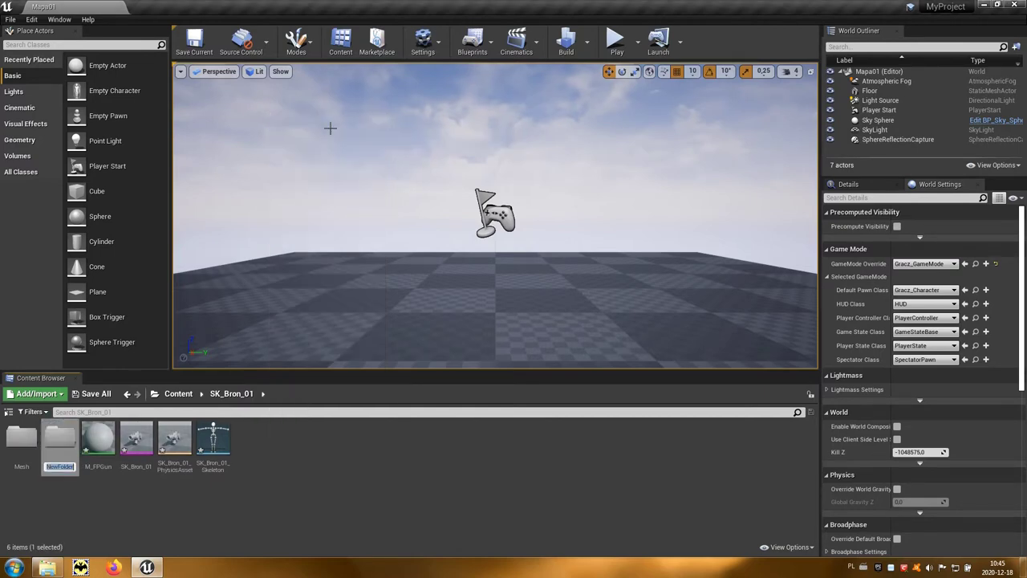
type("Materials")
key("Return")
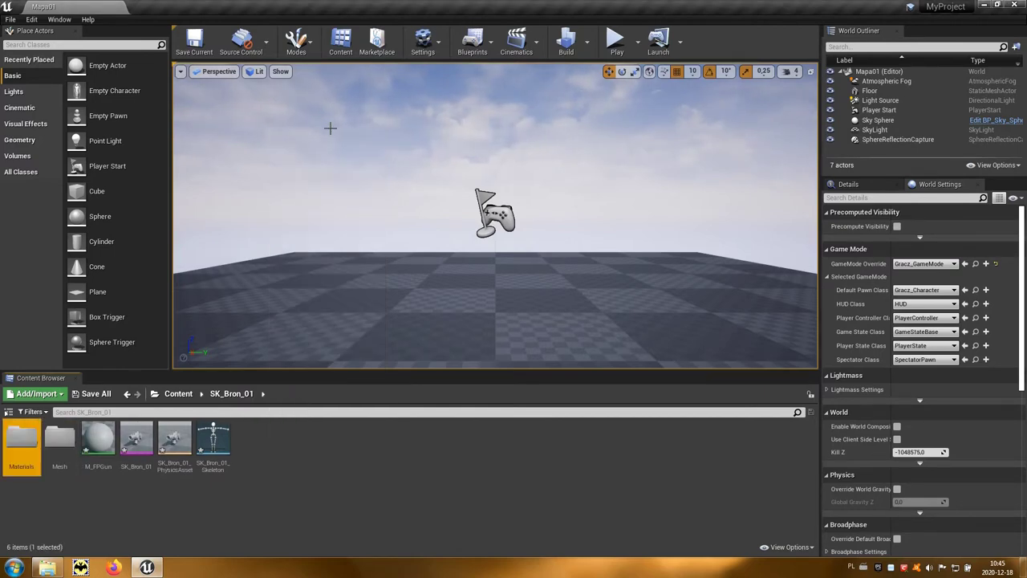
right_click(286, 453)
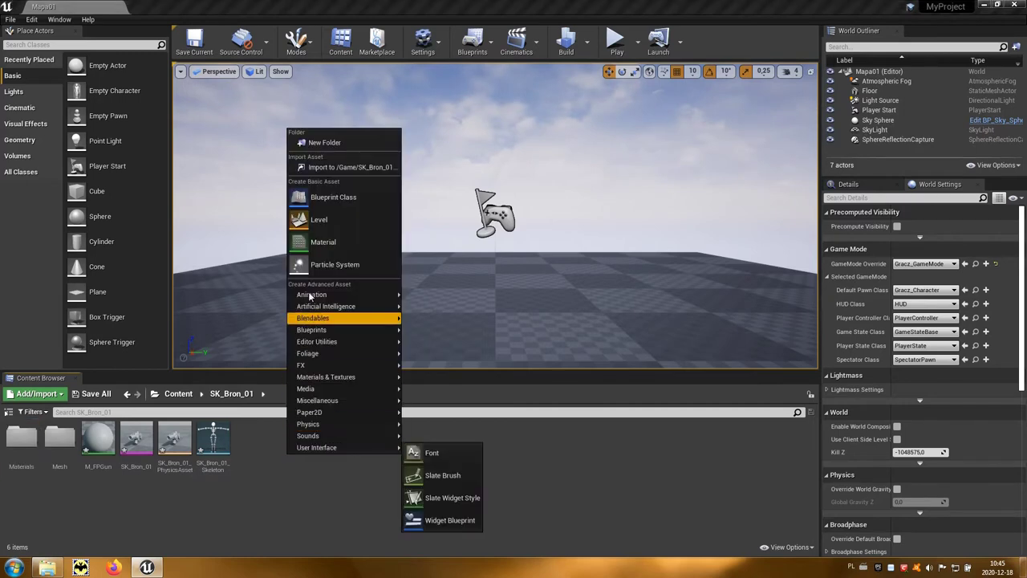
left_click(318, 142)
type("Textures")
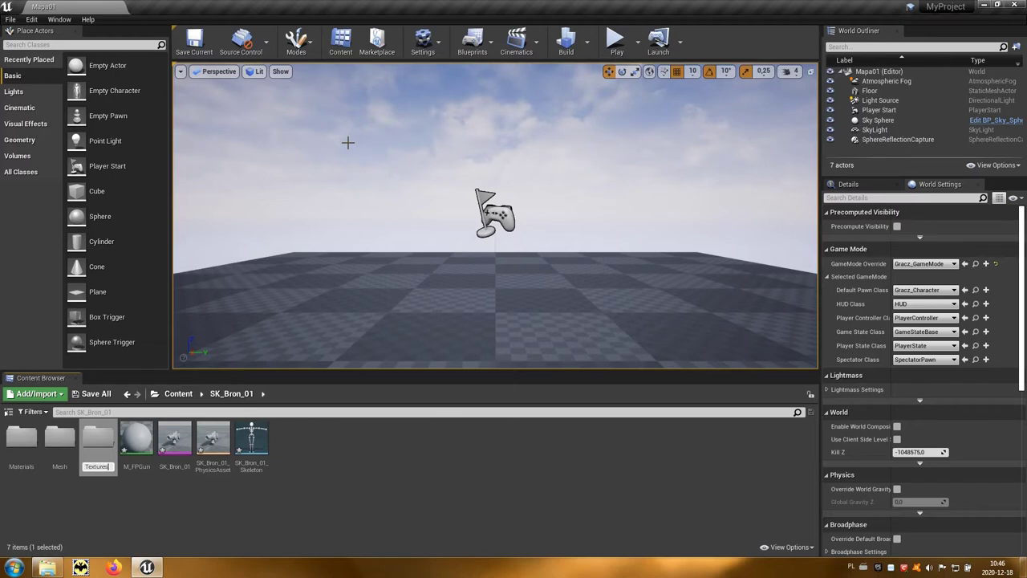
key("Return")
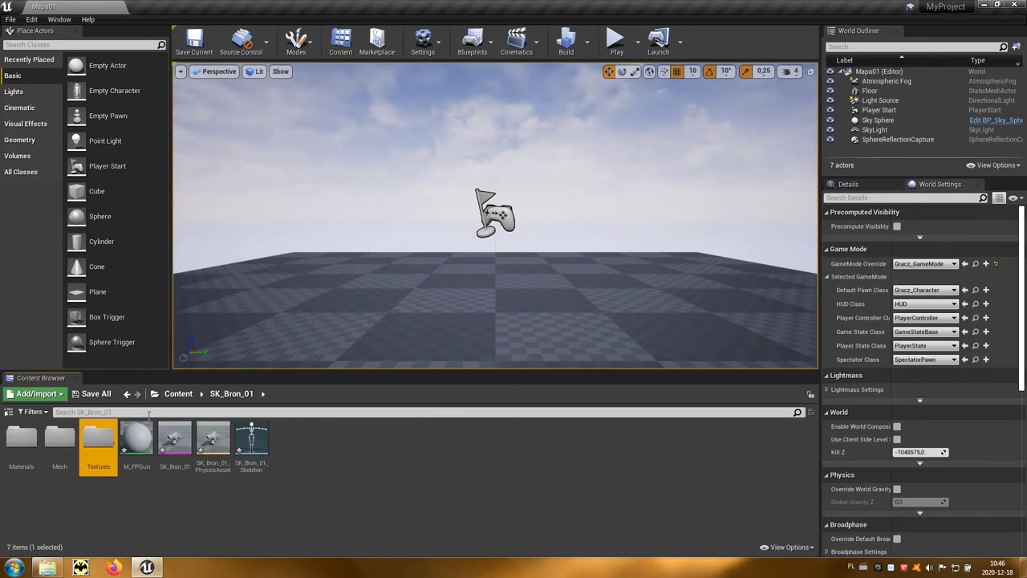
left_click(47, 567)
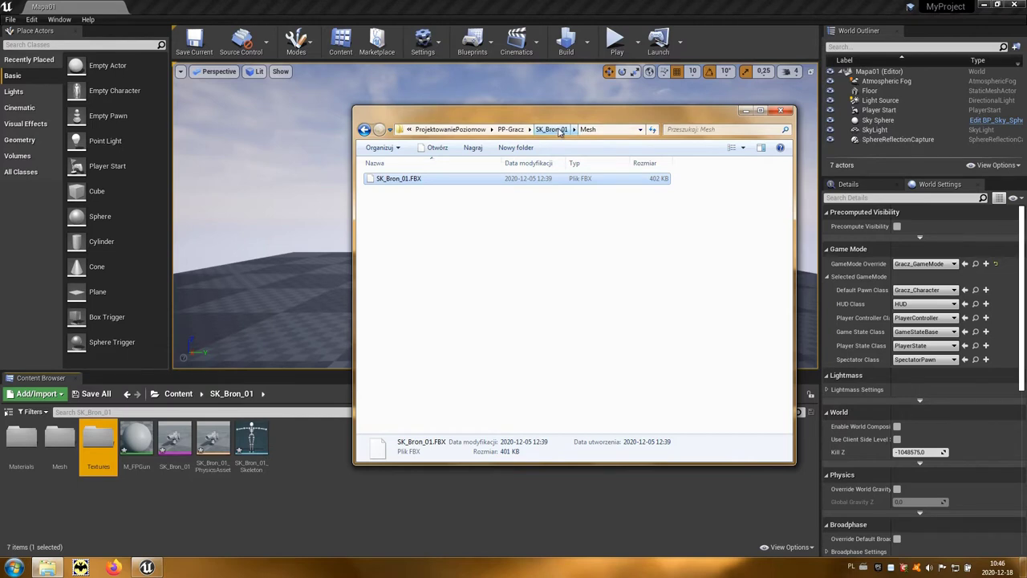
Import T_SK_Bron_01_01_BC and T_SK_Bron_01_01_N into Textures, accepting N as a normal map.
left_click(554, 130)
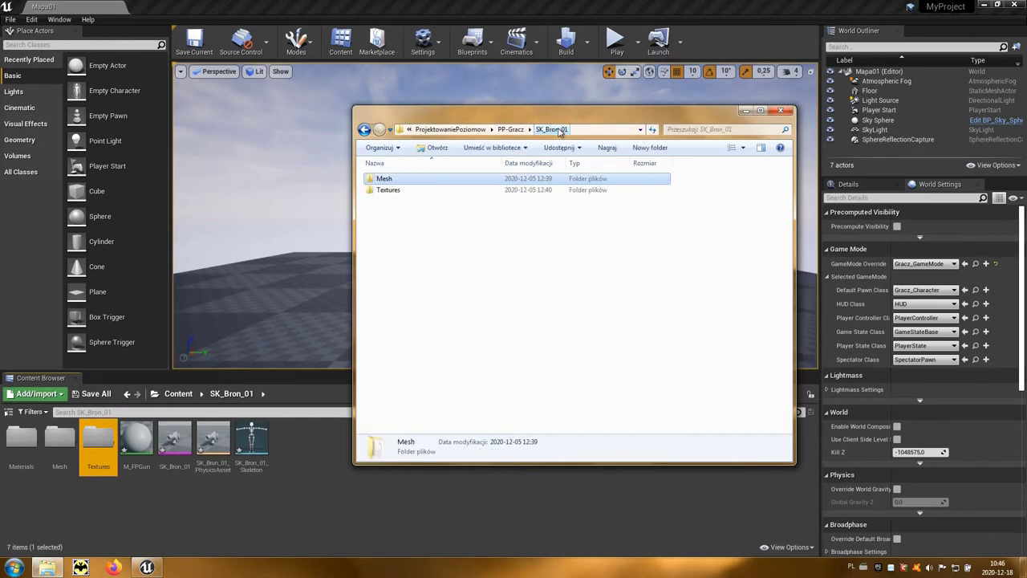
double_click(389, 190)
mouse_move(484, 253)
left_mouse_down()
mouse_move(403, 196)
mouse_move(108, 448)
mouse_move(101, 442)
left_mouse_up()
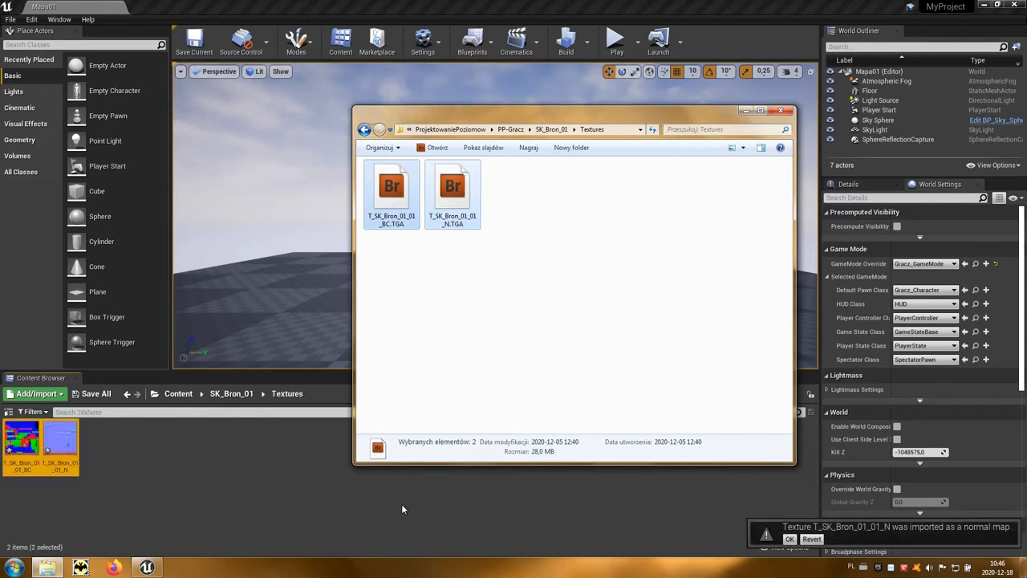
left_click(746, 110)
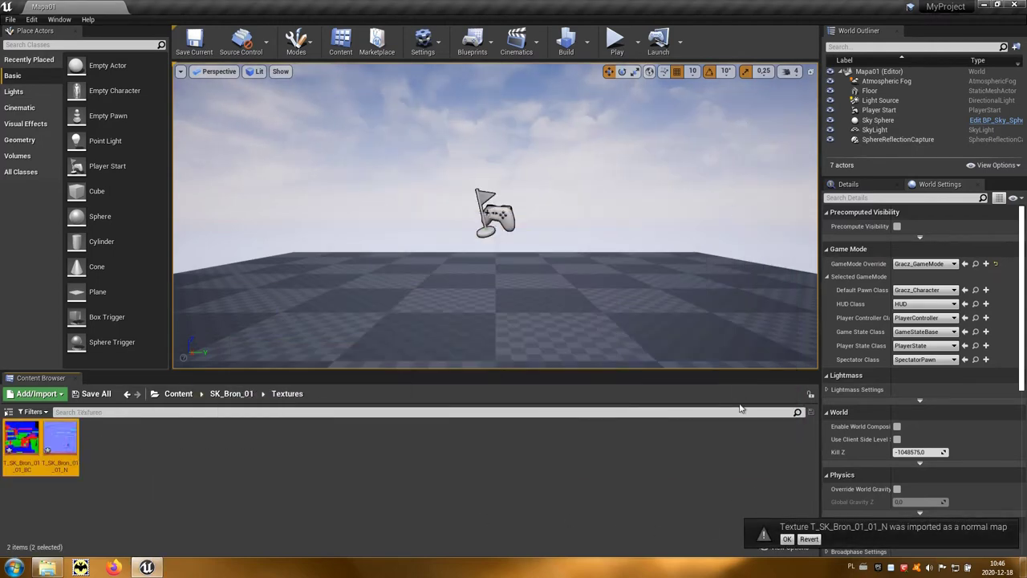
left_click(787, 538)
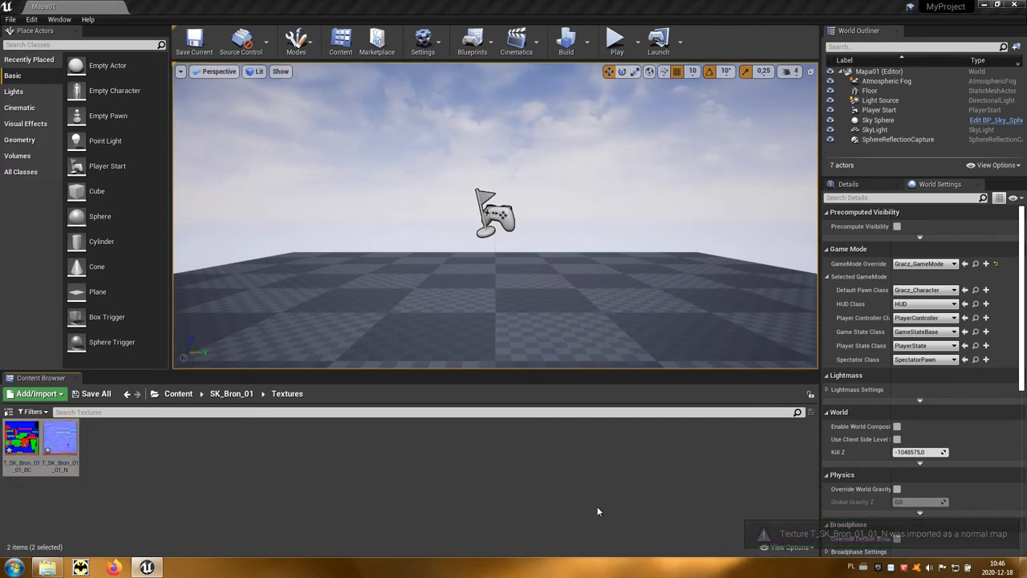
left_click(233, 394)
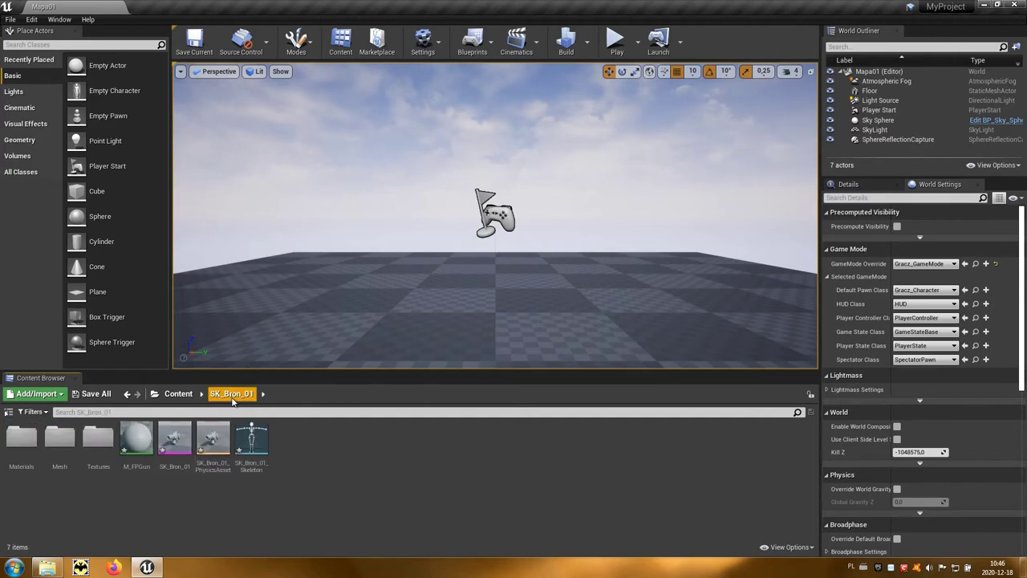
Move M_FPGun into Materials and the mesh, physics asset and skeleton into Mesh.
left_click_drag(136, 440, 37, 459)
left_click(44, 457)
left_click(140, 440)
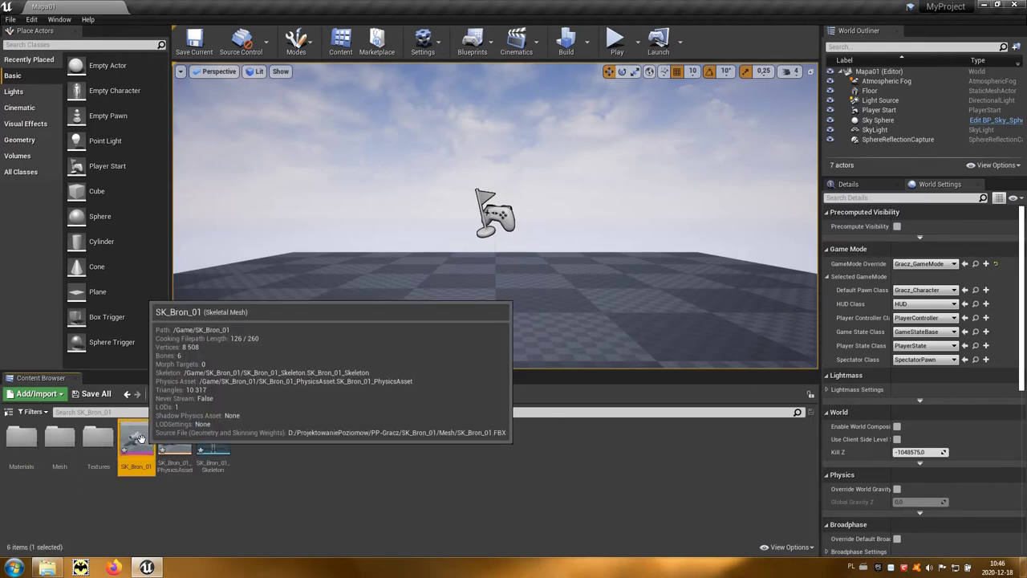
left_click(213, 440, "shift")
left_click_drag(213, 440, 64, 451)
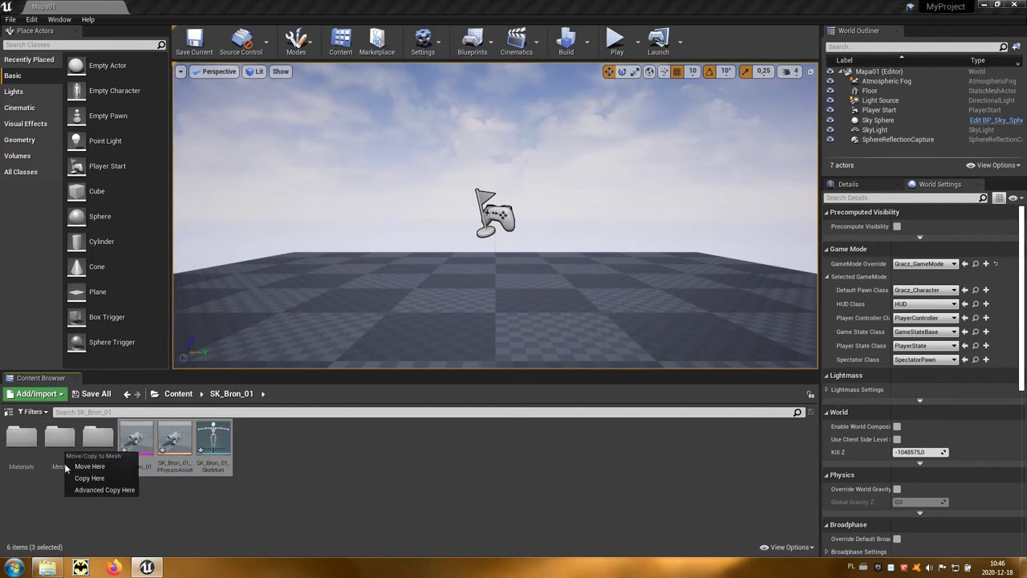
left_click(111, 469)
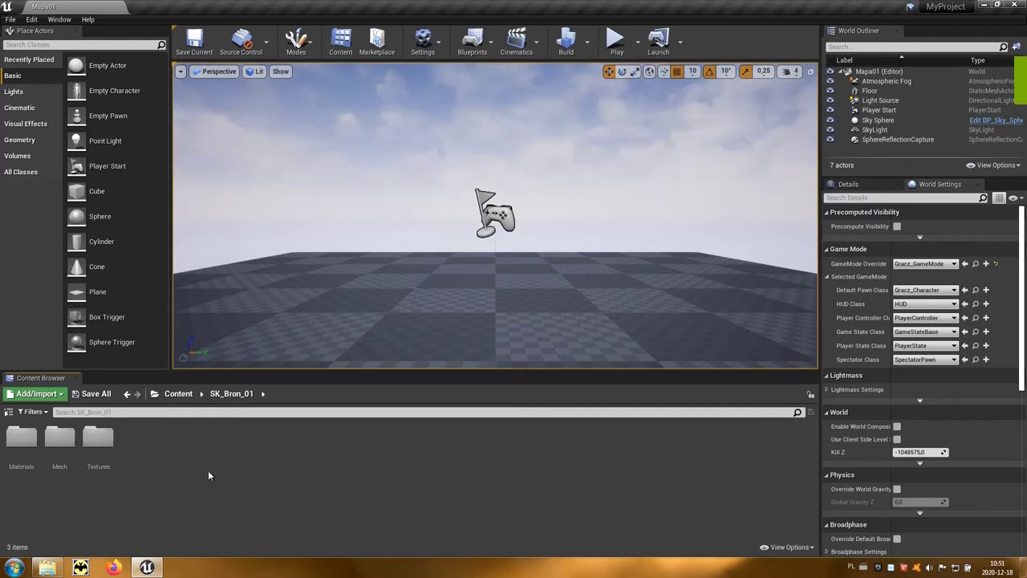
left_click(27, 449)
double_click(29, 450)
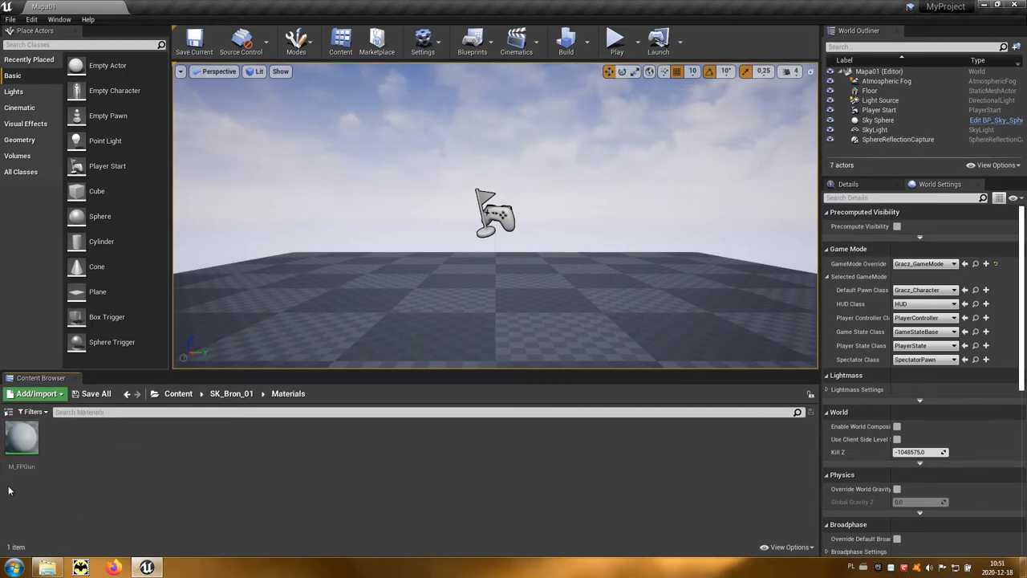
Open M_FPGun and drop both weapon textures into its material graph as Texture Sample nodes.
left_click(24, 441)
double_click(24, 448)
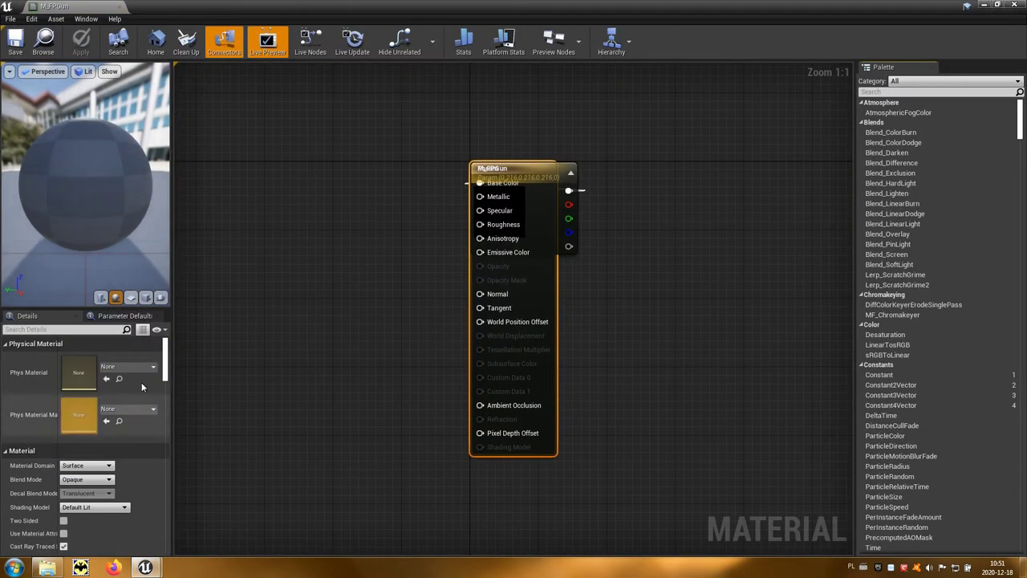
left_click_drag(498, 170, 678, 170)
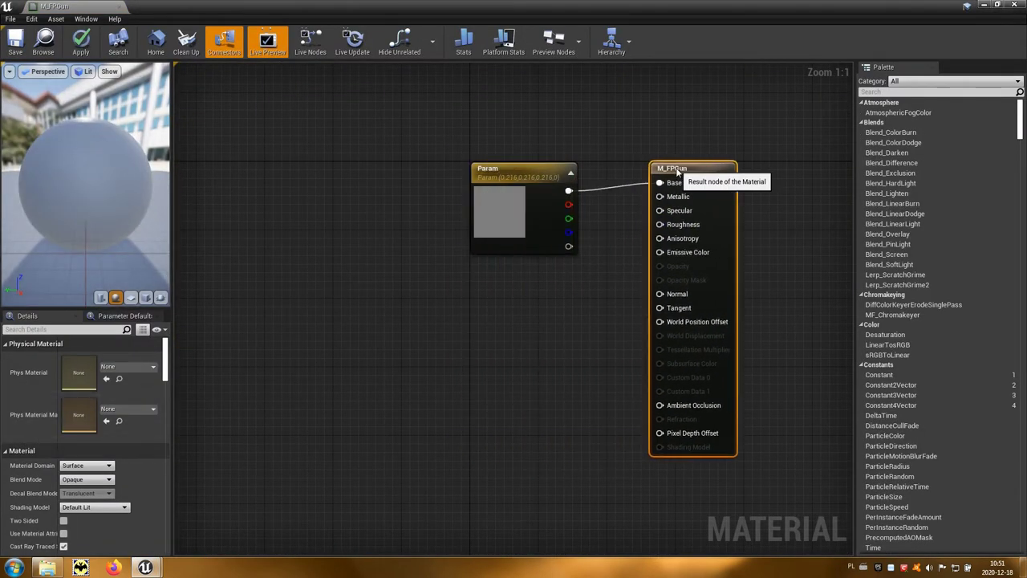
left_click(997, 4)
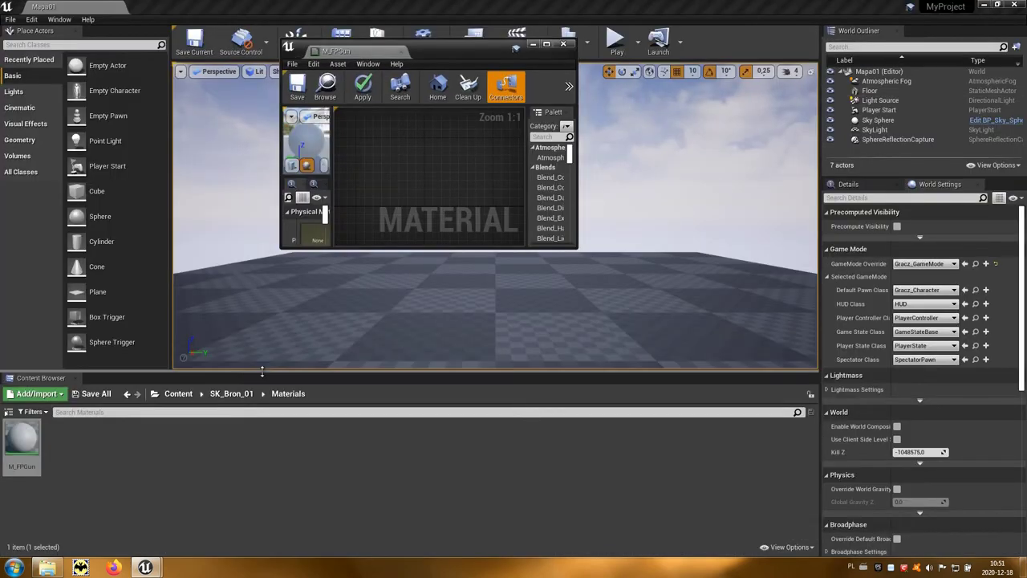
left_click(234, 394)
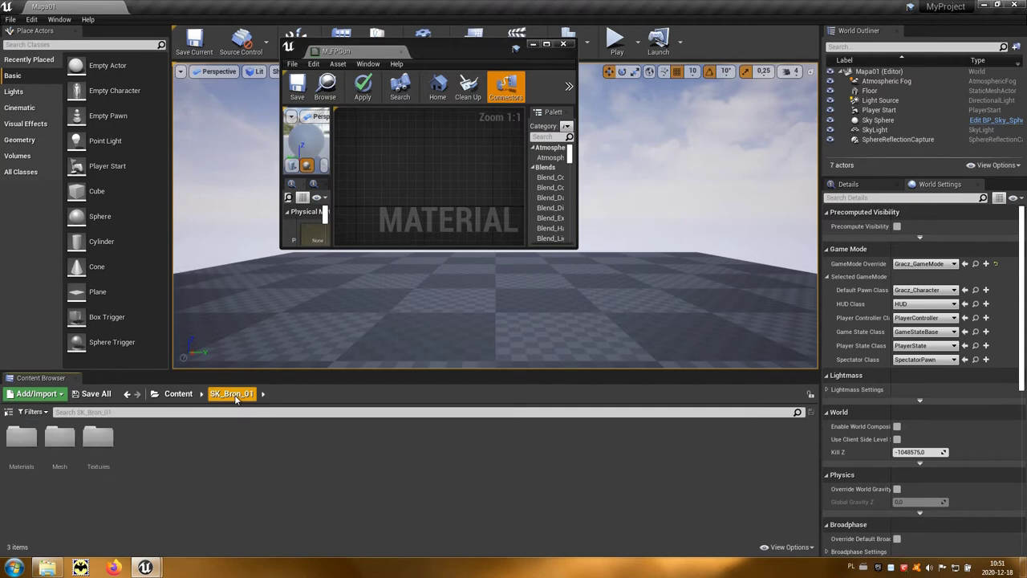
double_click(98, 439)
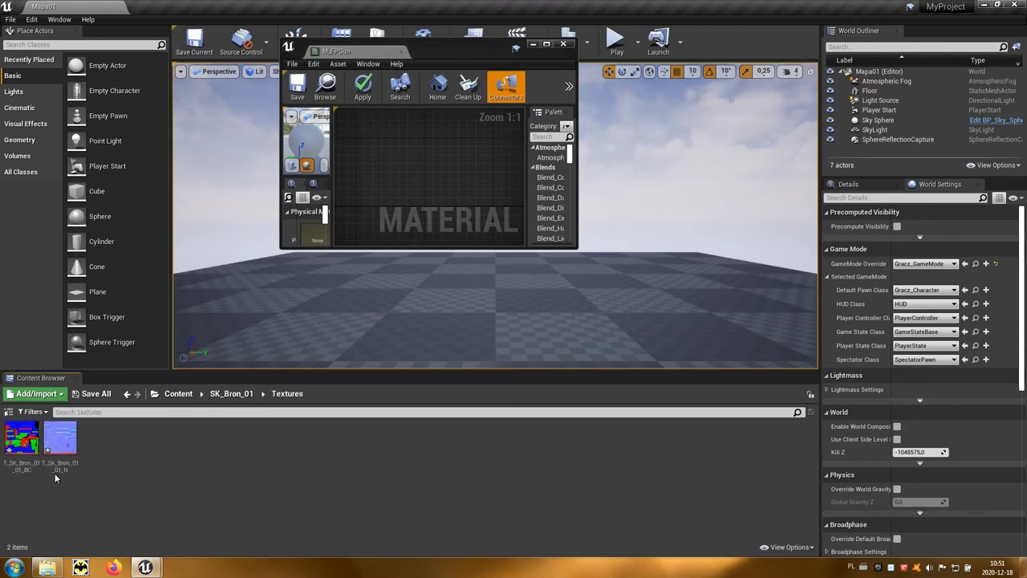
key("ctrl+a")
left_click_drag(25, 440, 443, 184)
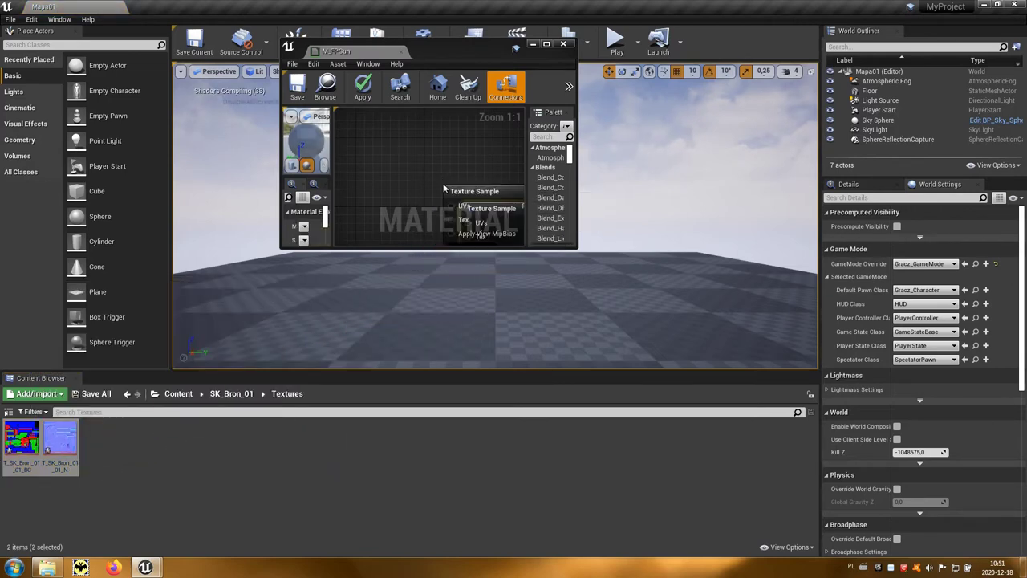
Open the SK_Bron_01 skeletal mesh full-screen and orbit to view the gun side-on.
left_click(233, 395)
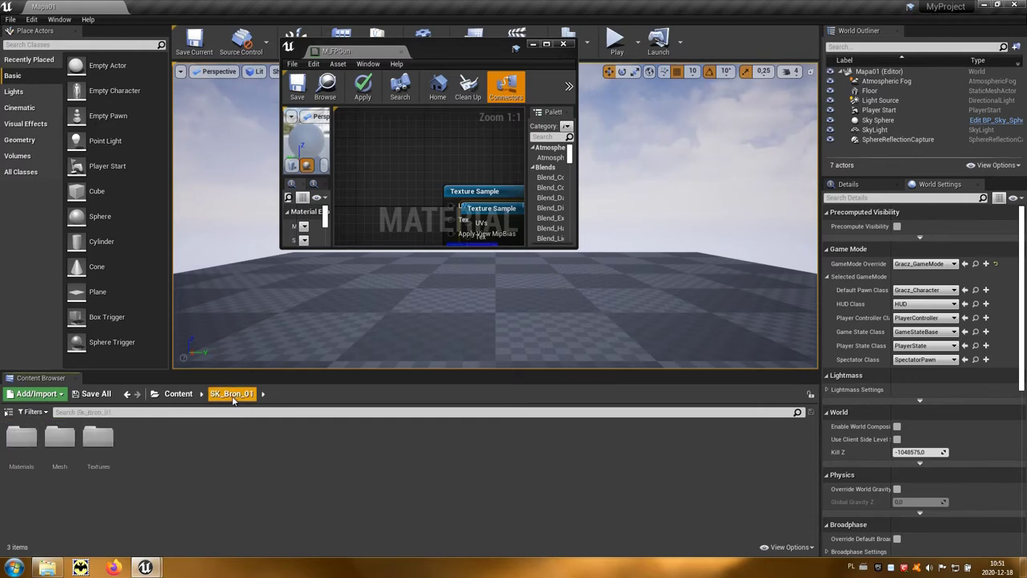
double_click(59, 442)
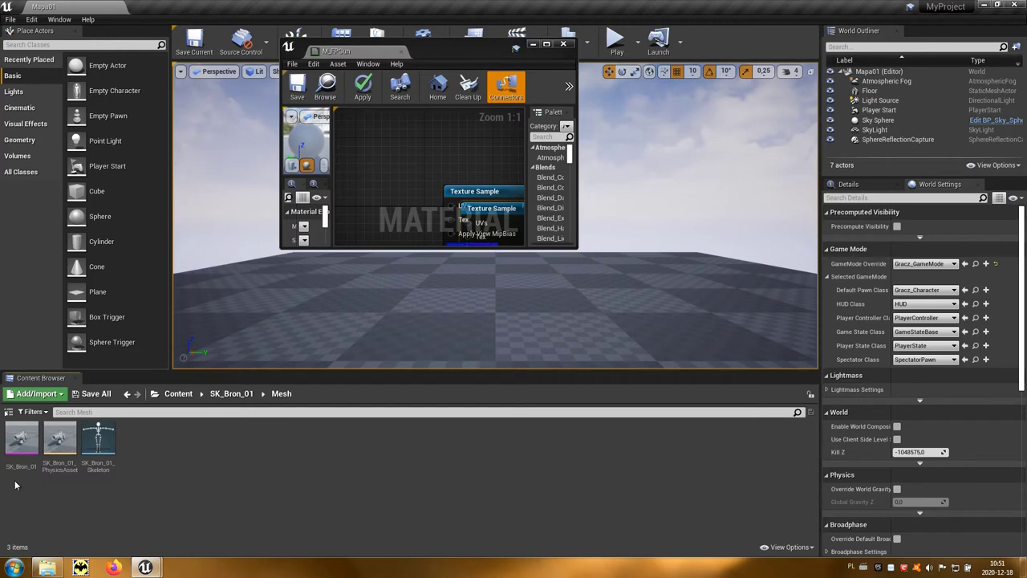
double_click(22, 440)
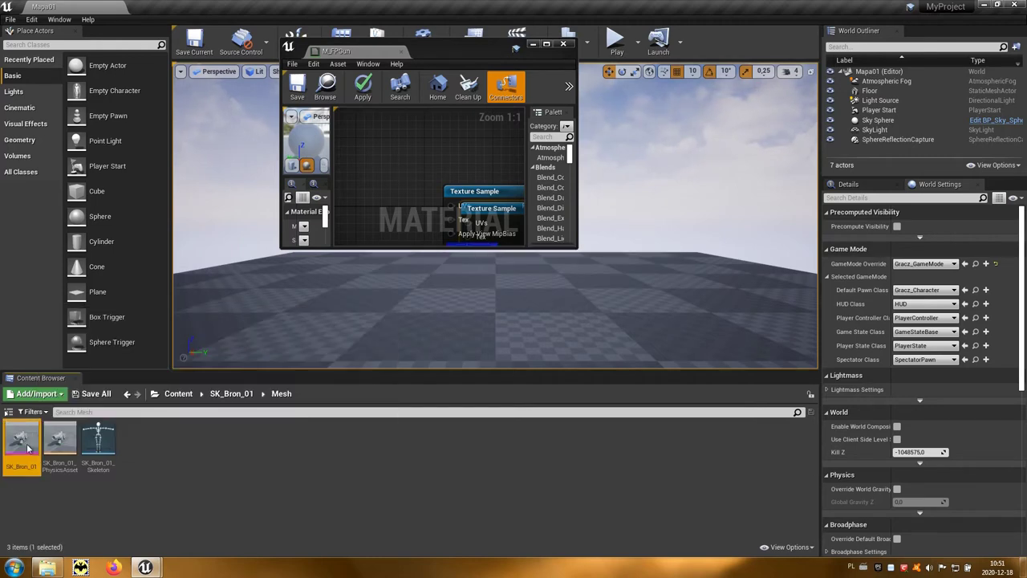
left_click(546, 44)
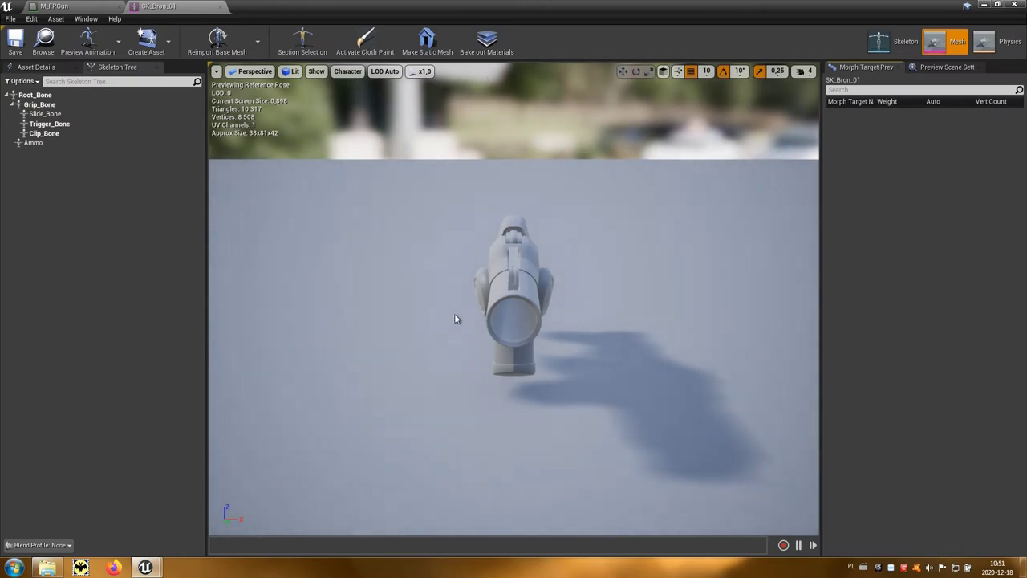
left_click_drag(455, 319, 454, 314)
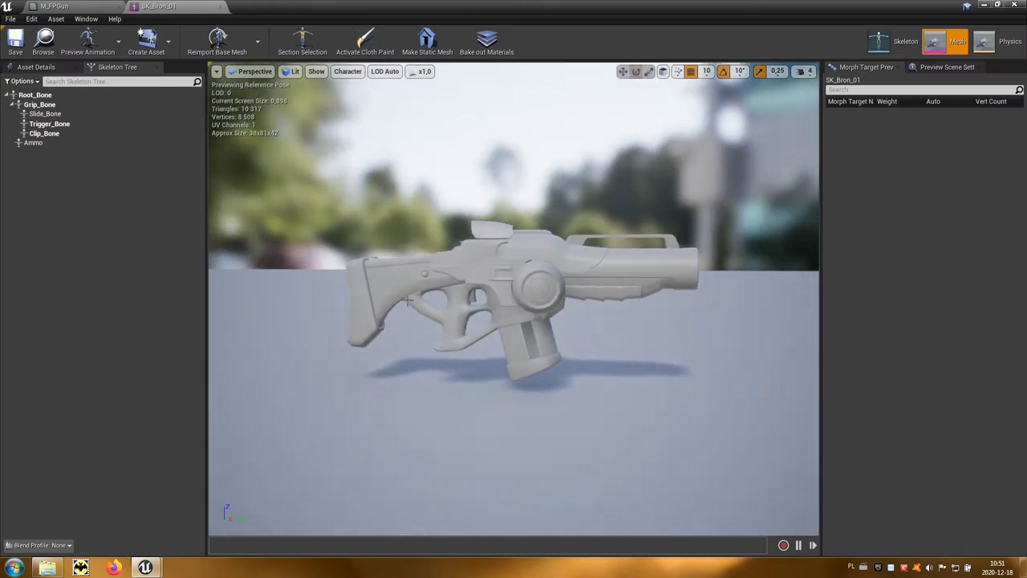
left_click(60, 8)
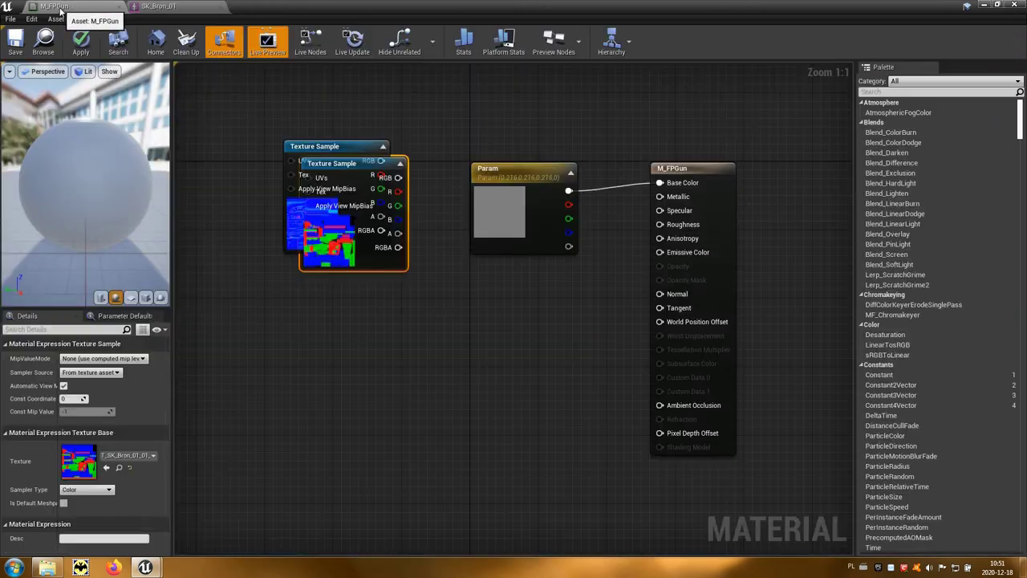
Delete the Param node, wire the normal-map texture to Normal, apply M_FPGun, and float the mesh editor.
left_click(498, 178)
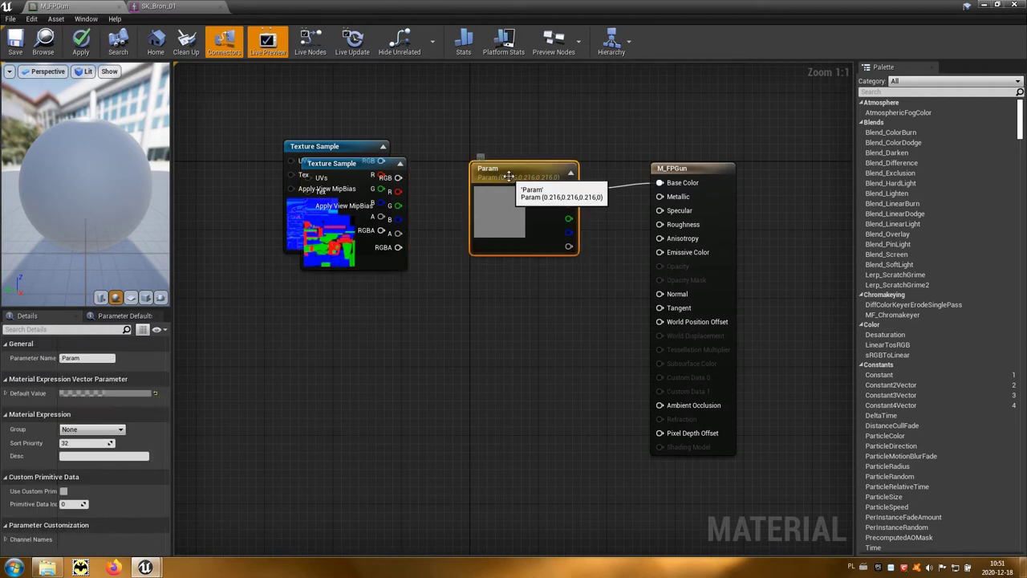
key("Delete")
left_click_drag(347, 163, 662, 186)
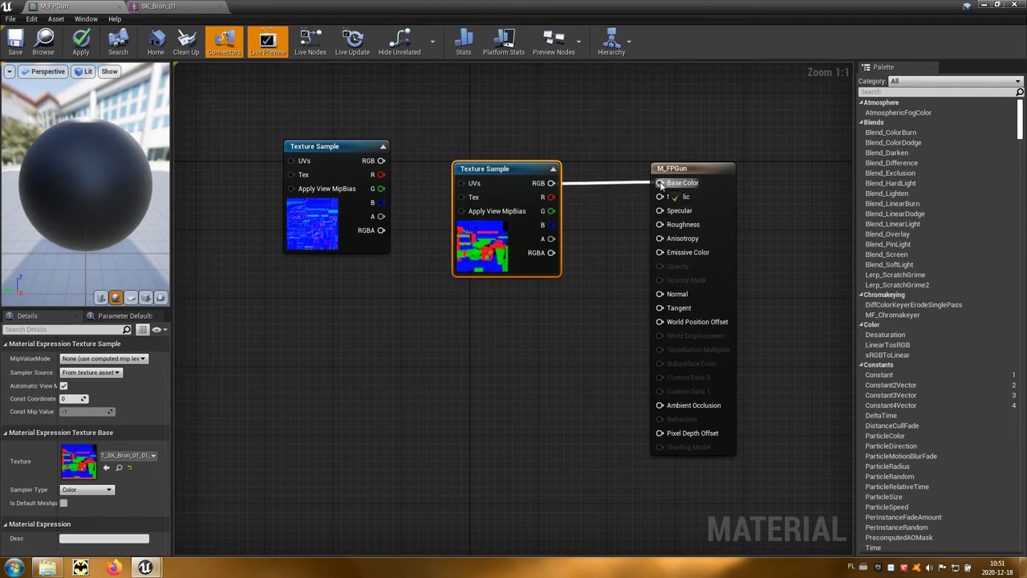
mouse_move(346, 154)
left_mouse_down()
mouse_move(489, 265)
mouse_move(516, 316)
left_mouse_up()
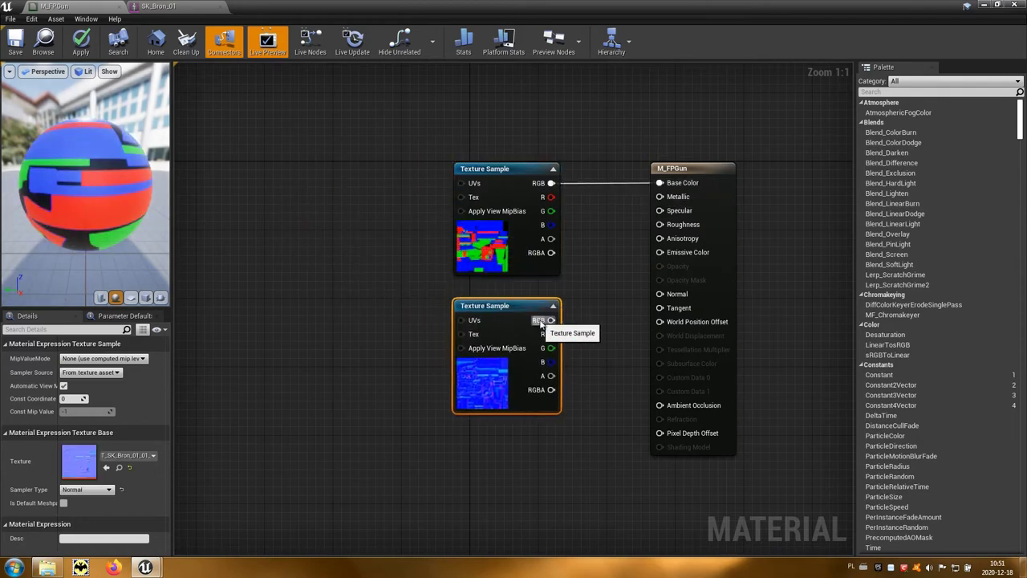
left_click_drag(552, 320, 658, 295)
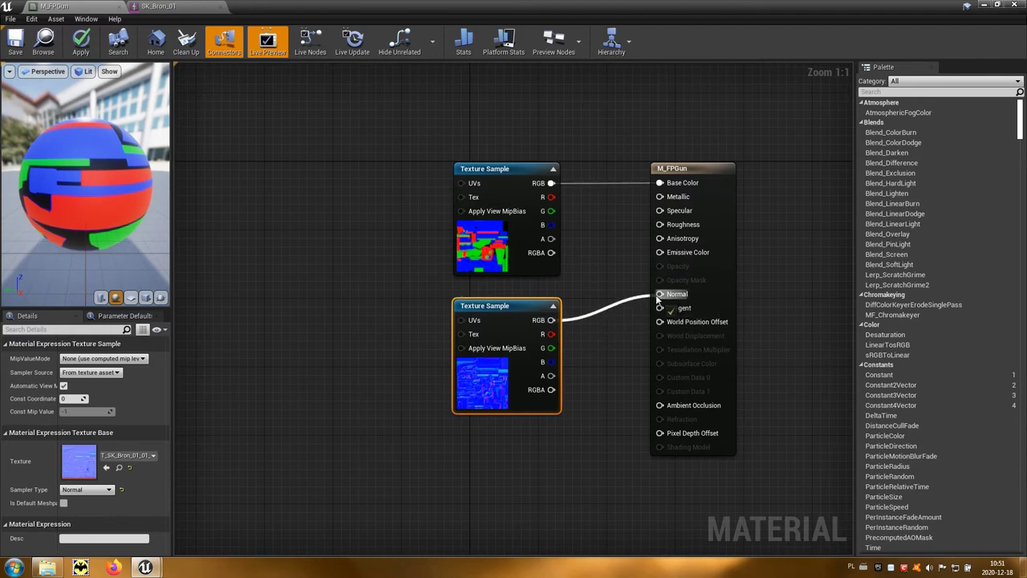
left_click(80, 44)
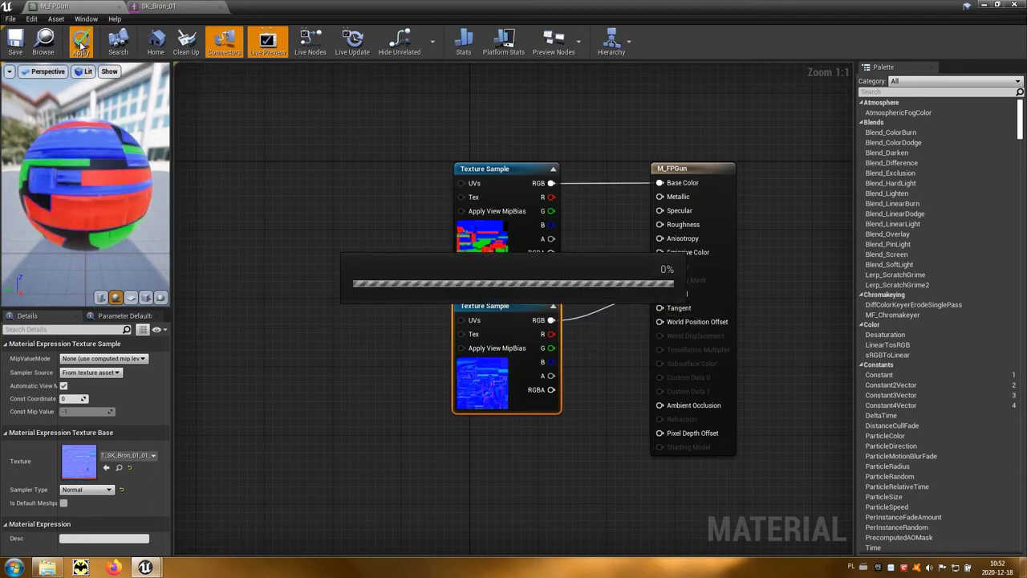
left_click(153, 7)
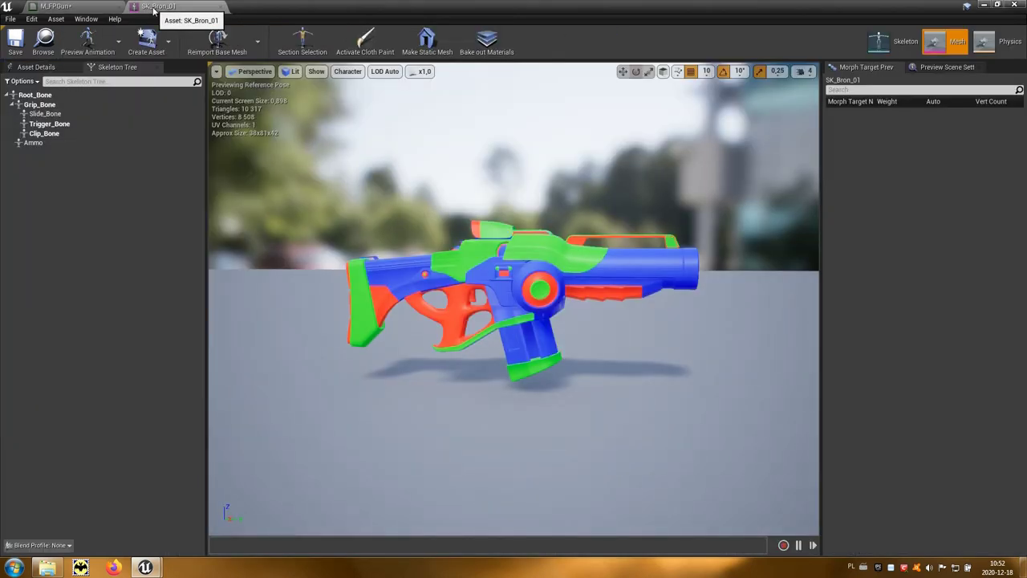
left_click(999, 6)
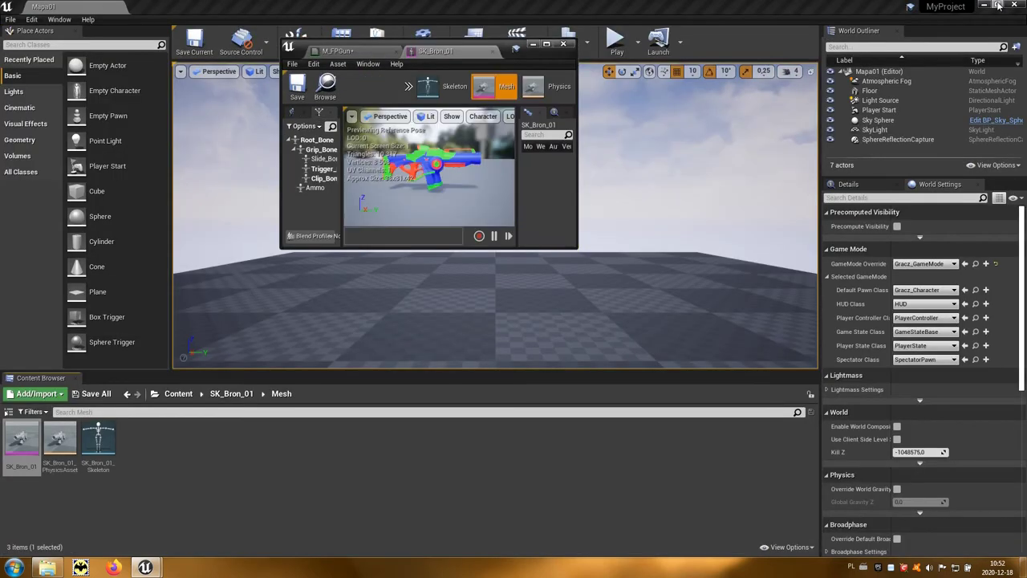
Open M_UE4Man_Body from CH_Postac_01's Materials folder in a maximized material editor.
left_click(178, 394)
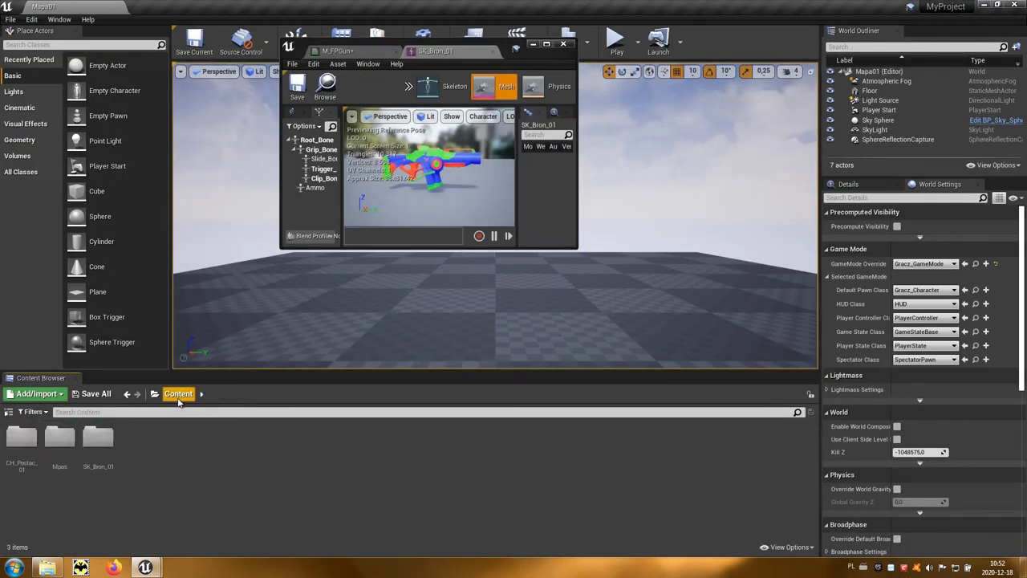
double_click(28, 446)
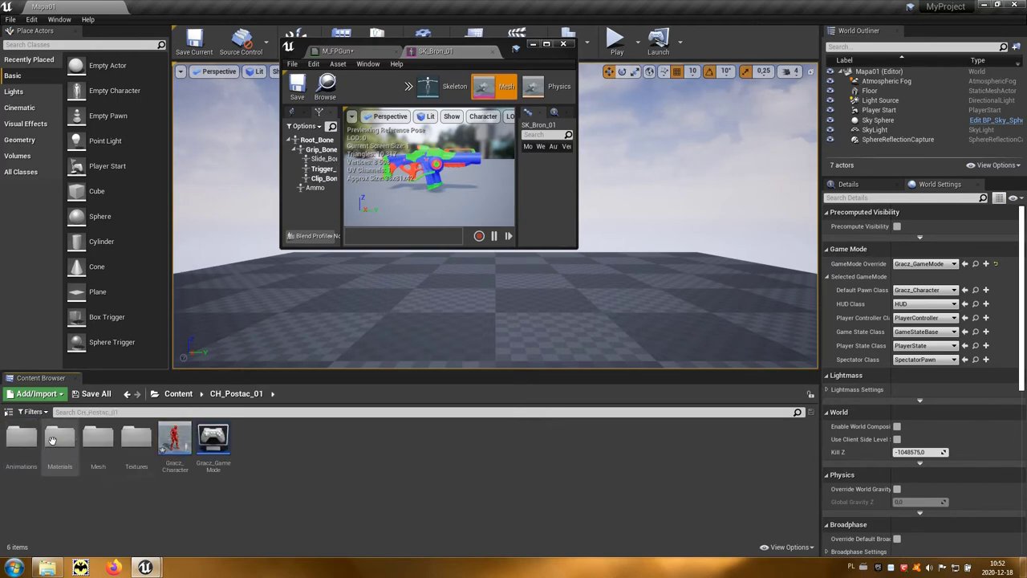
left_click(69, 443)
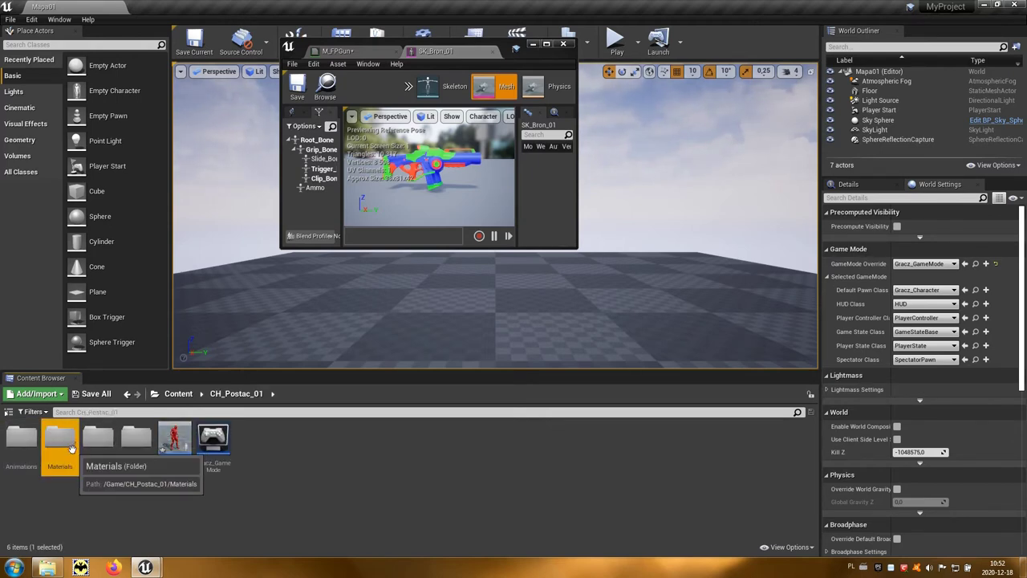
double_click(80, 442)
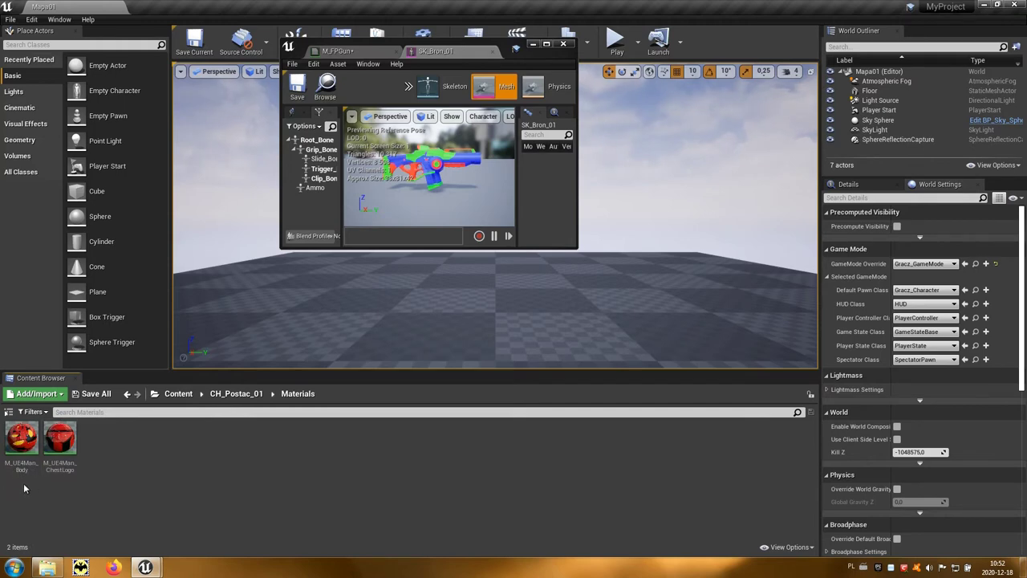
double_click(22, 438)
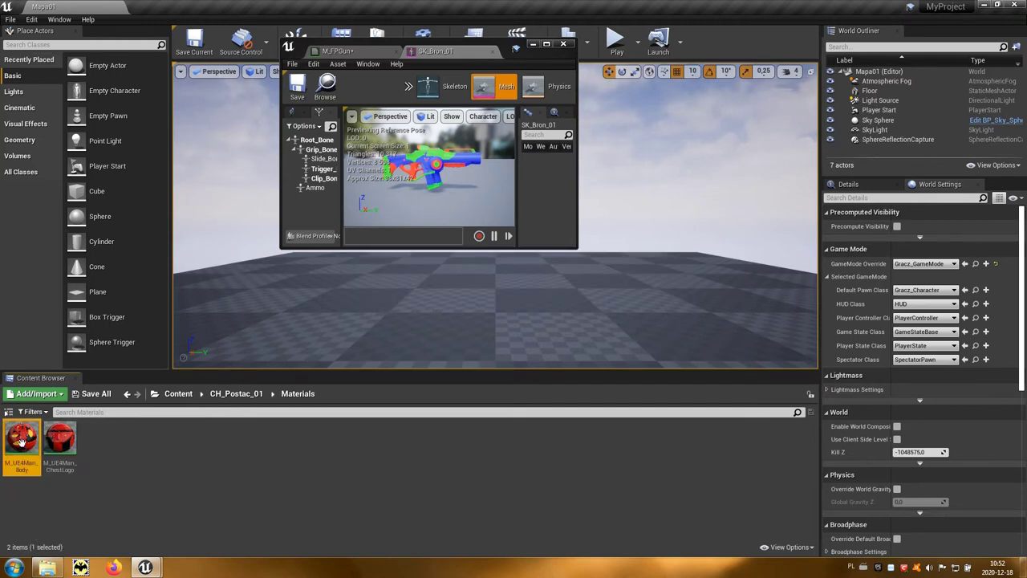
left_click(546, 44)
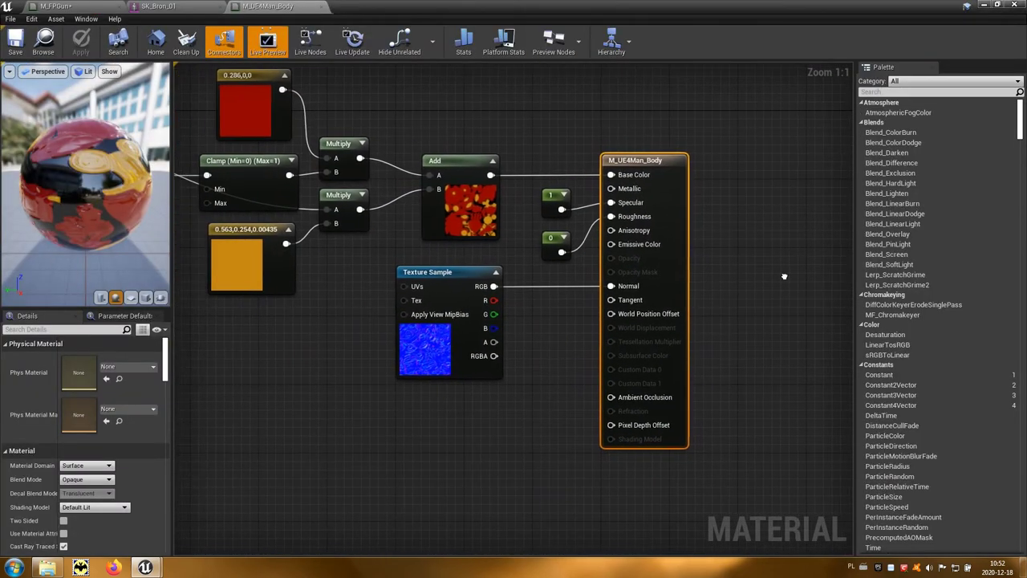
Copy the red Constant3Vector plus the 1 and 0 constant nodes from M_UE4Man_Body.
left_click(253, 76)
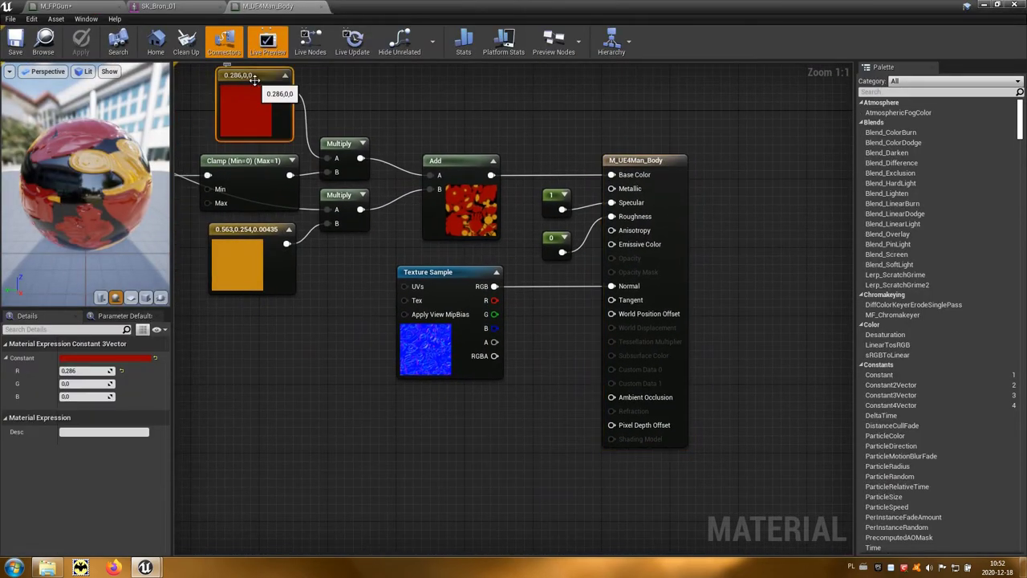
left_click(552, 196, "ctrl")
left_click(552, 241, "ctrl")
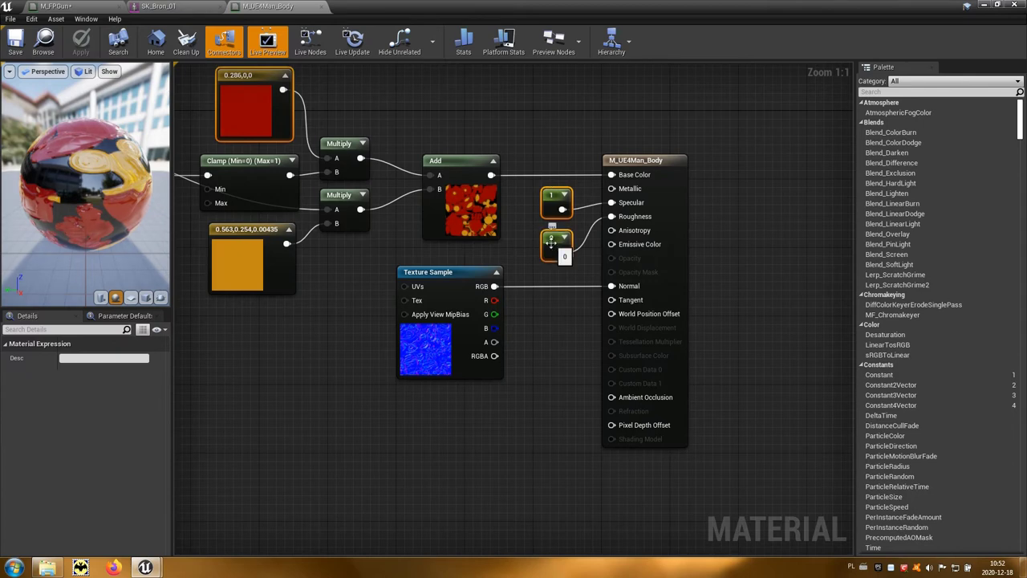
left_click(122, 11)
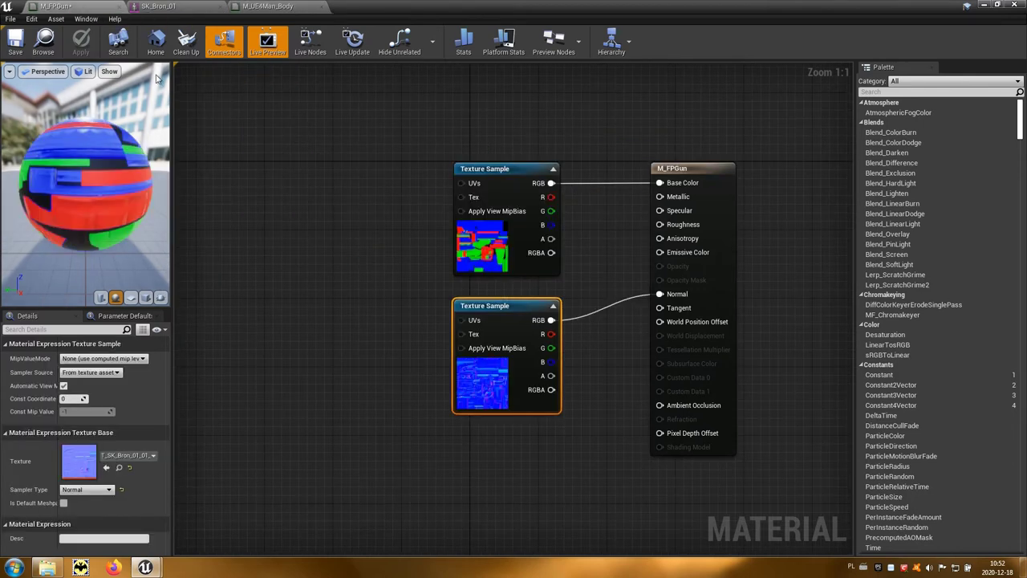
Paste the nodes into M_FPGun, wiring constant 1 to Specular and constant 0 to Roughness.
key("ctrl+v")
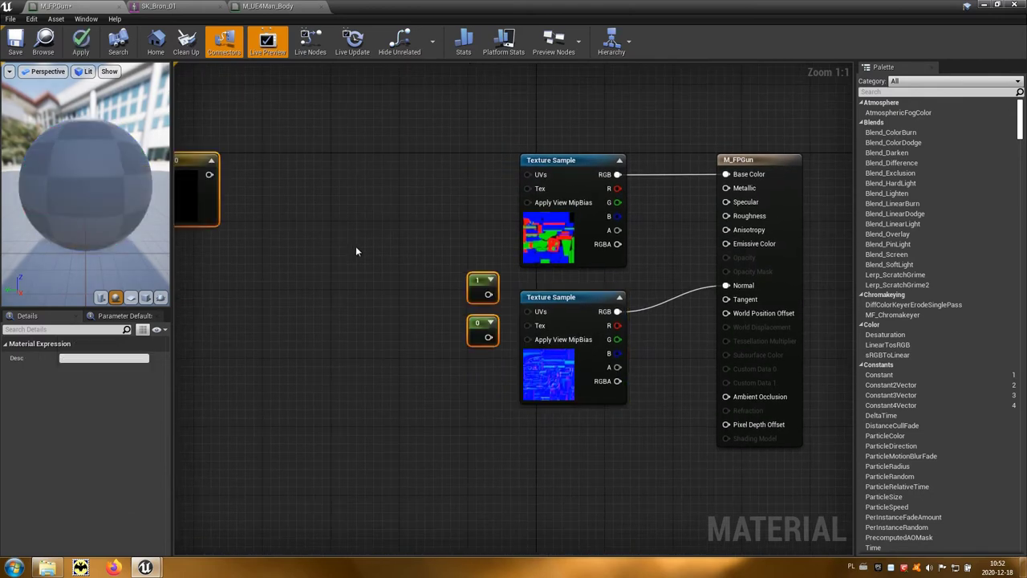
left_click_drag(481, 279, 670, 211)
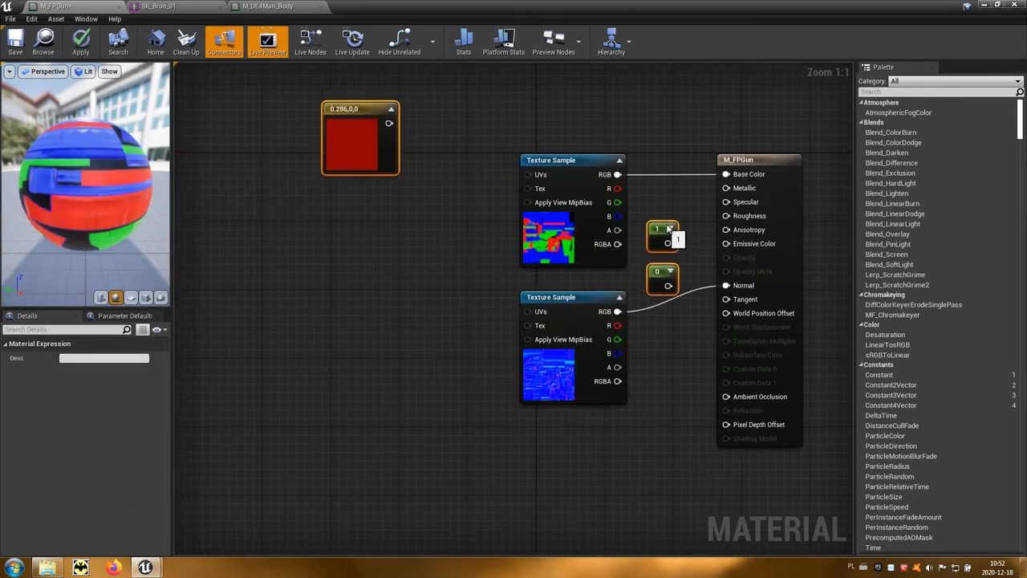
left_click(471, 231)
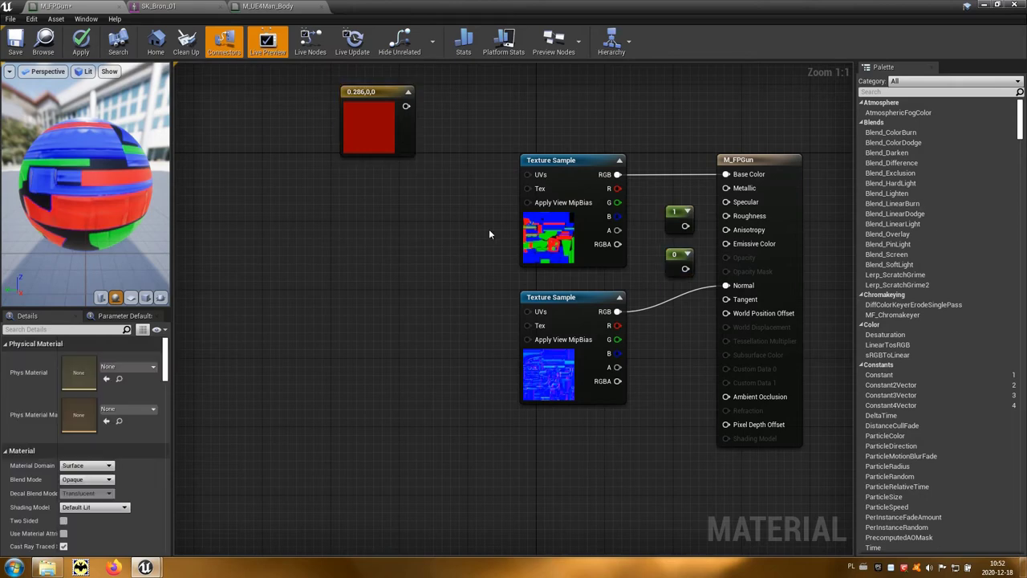
left_click_drag(684, 226, 726, 207)
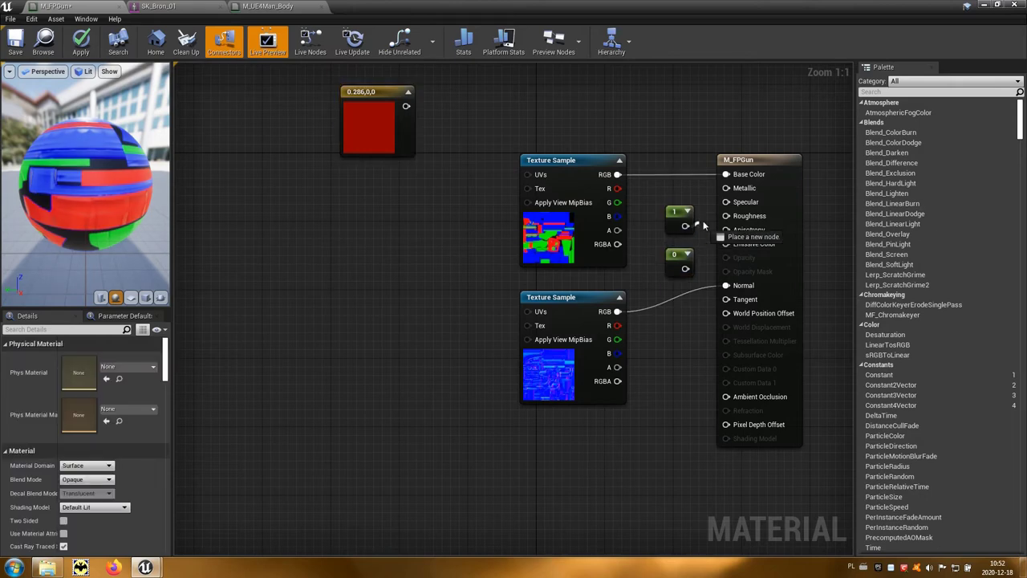
left_click_drag(685, 268, 726, 223)
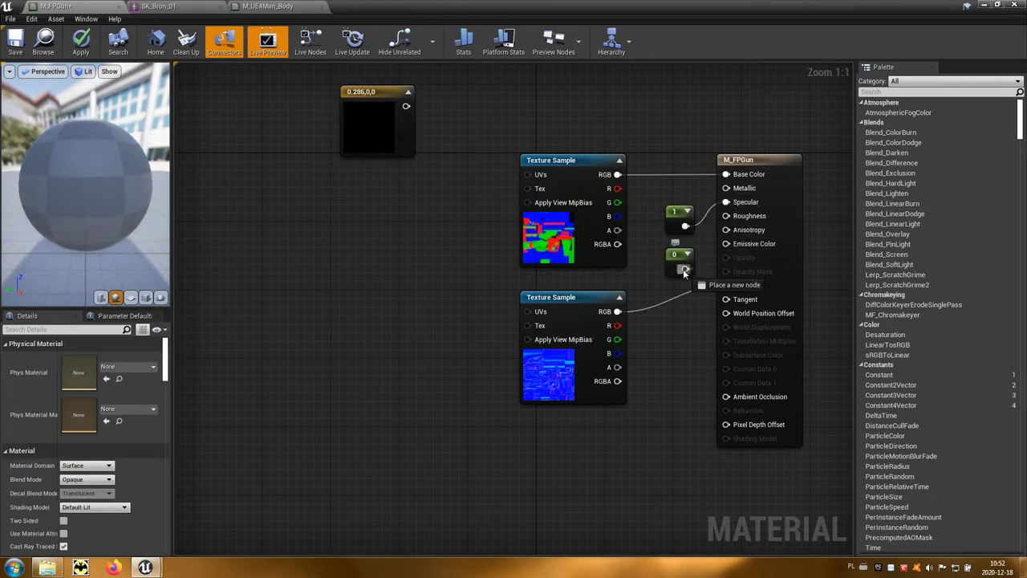
left_click_drag(574, 168, 359, 185)
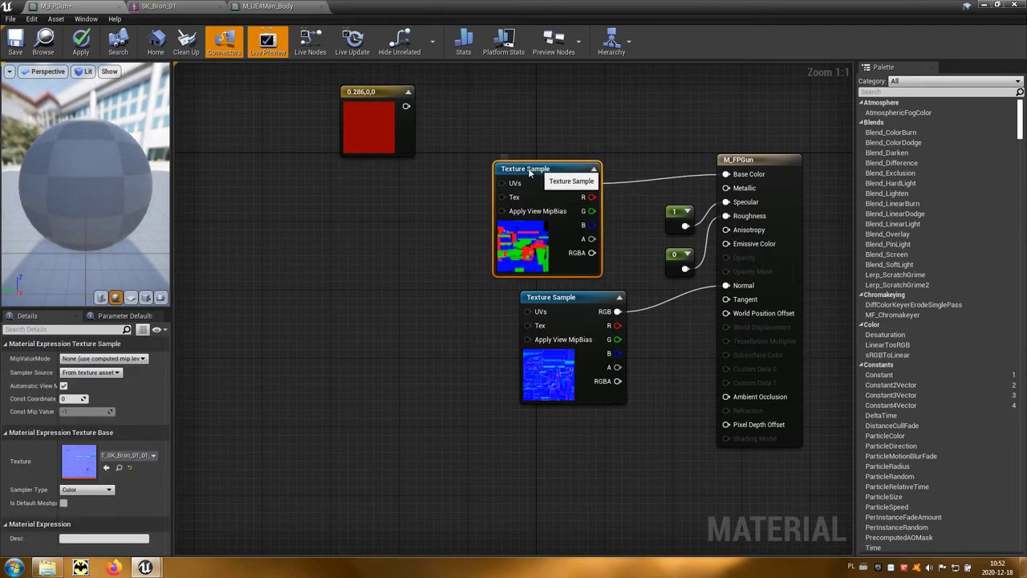
Add the texture's R and B channels with an Add node and clamp the sum.
left_click(482, 205)
right_click(439, 216)
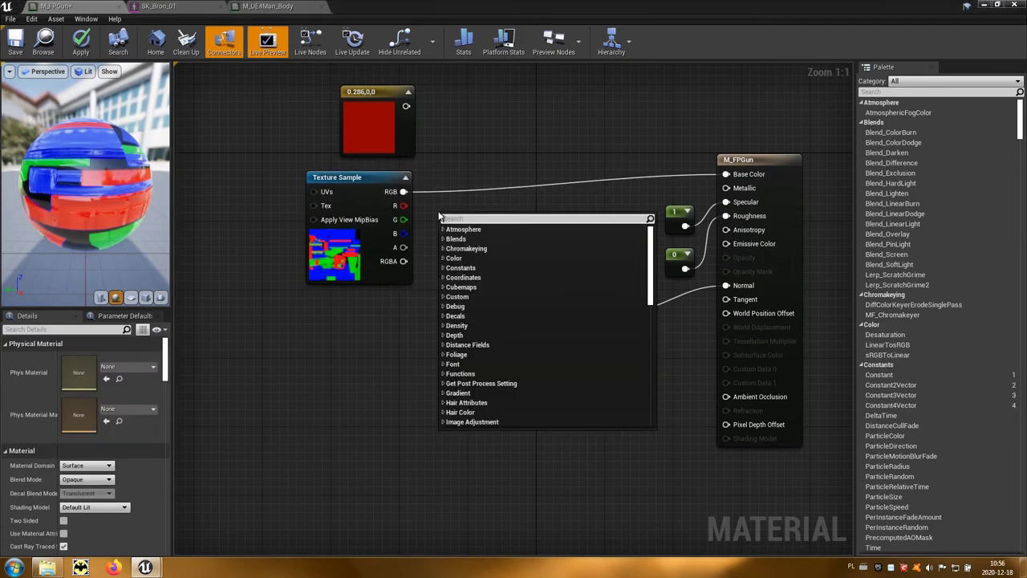
type("add")
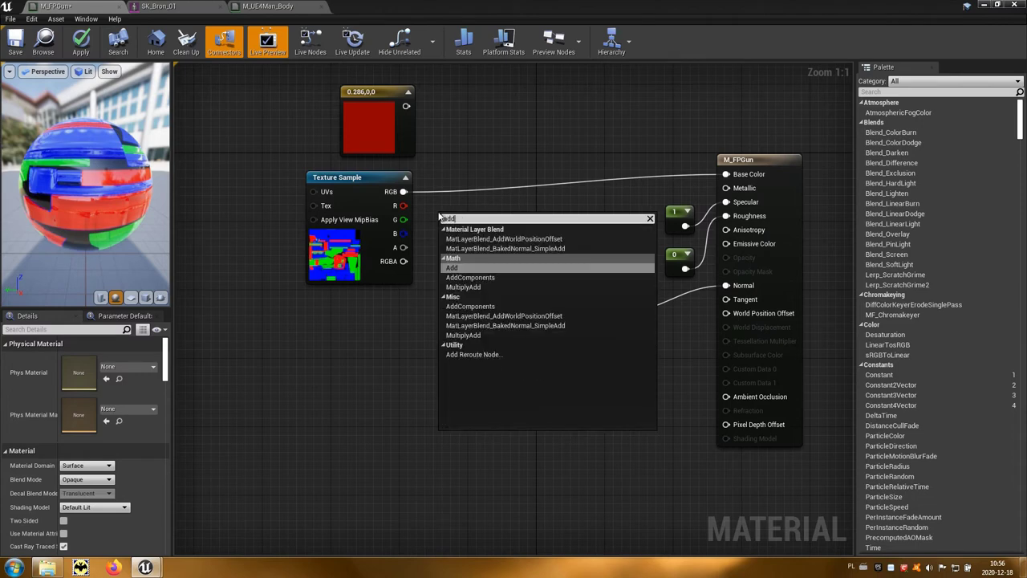
left_click(481, 268)
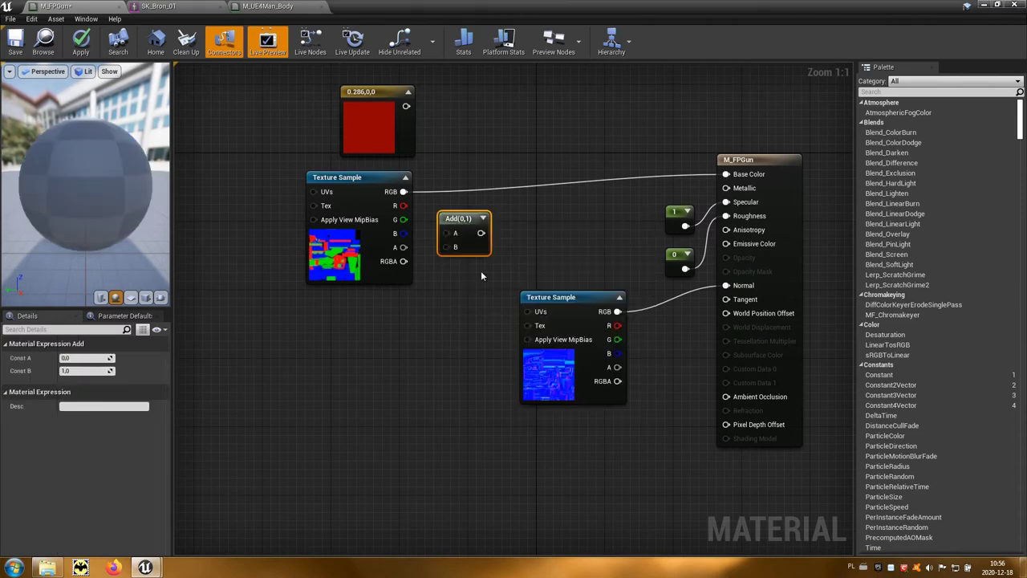
left_click_drag(480, 233, 478, 220)
mouse_move(403, 206)
left_mouse_down()
mouse_move(450, 218)
mouse_move(455, 233)
left_mouse_up()
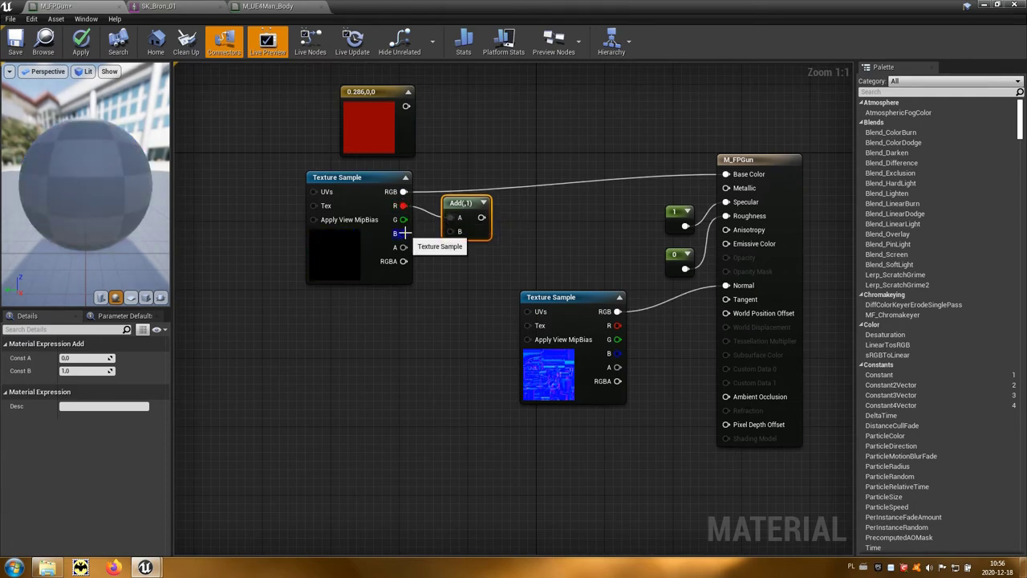
left_click_drag(472, 218, 514, 225)
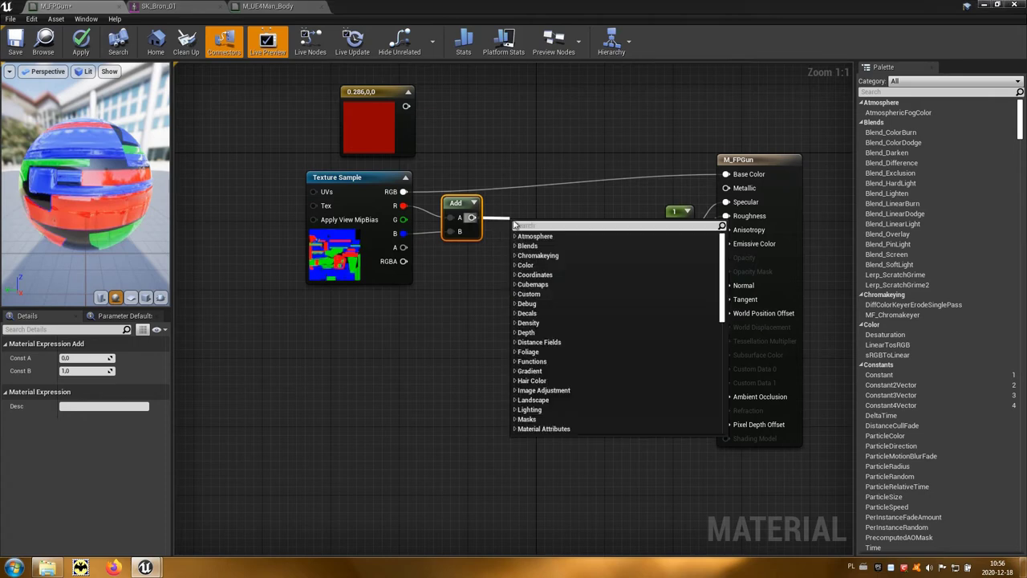
type("clam")
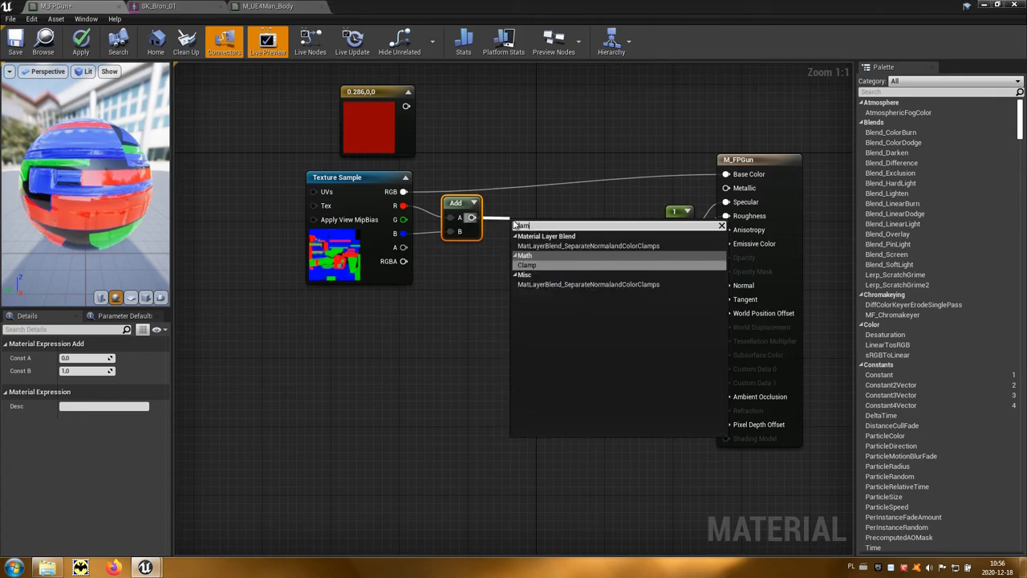
left_click(551, 264)
left_click_drag(546, 228, 532, 207)
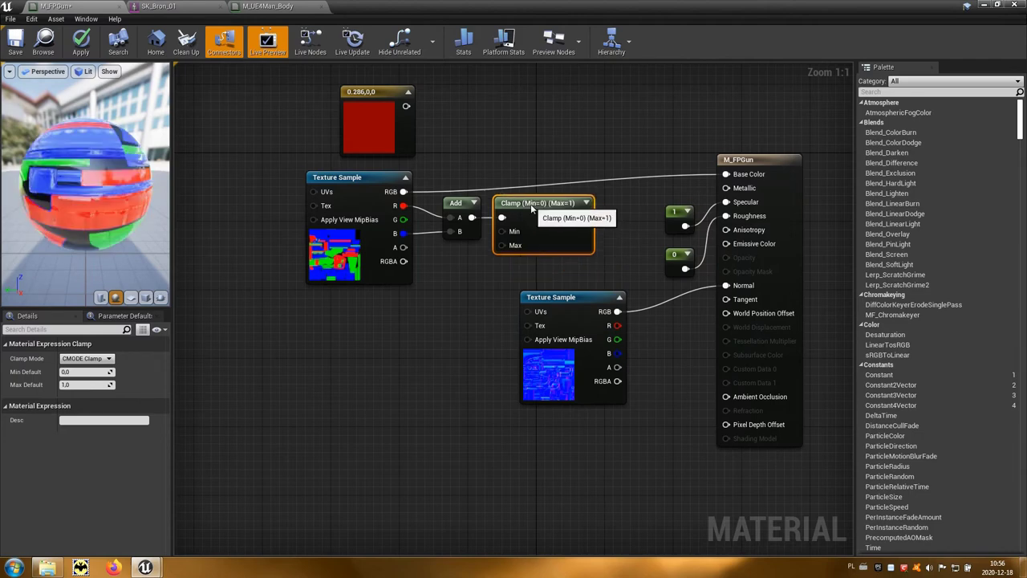
Multiply the 0.286 red constant by the clamped mask into Base Color and apply.
right_click(559, 125)
type("mul")
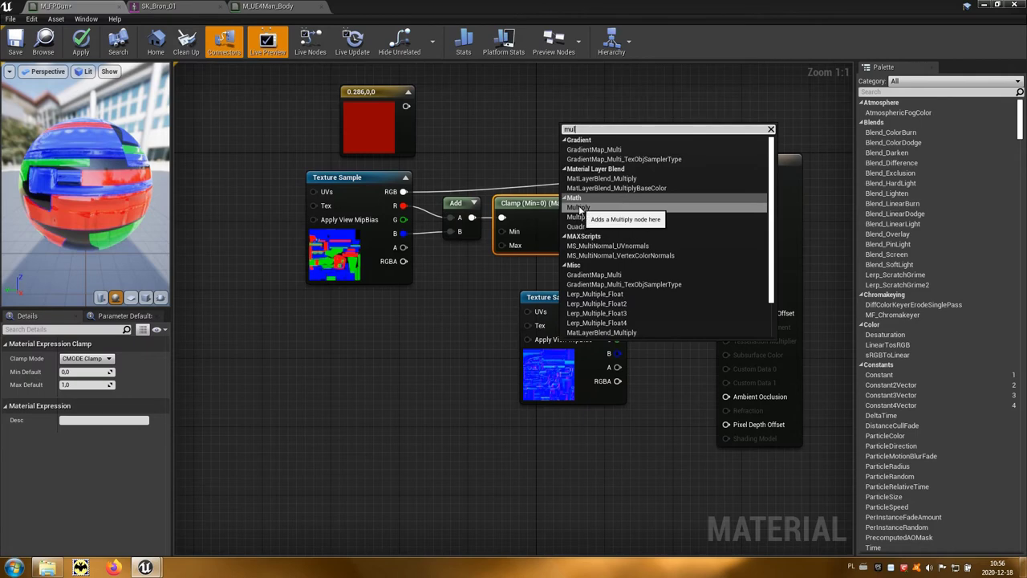
left_click(608, 207)
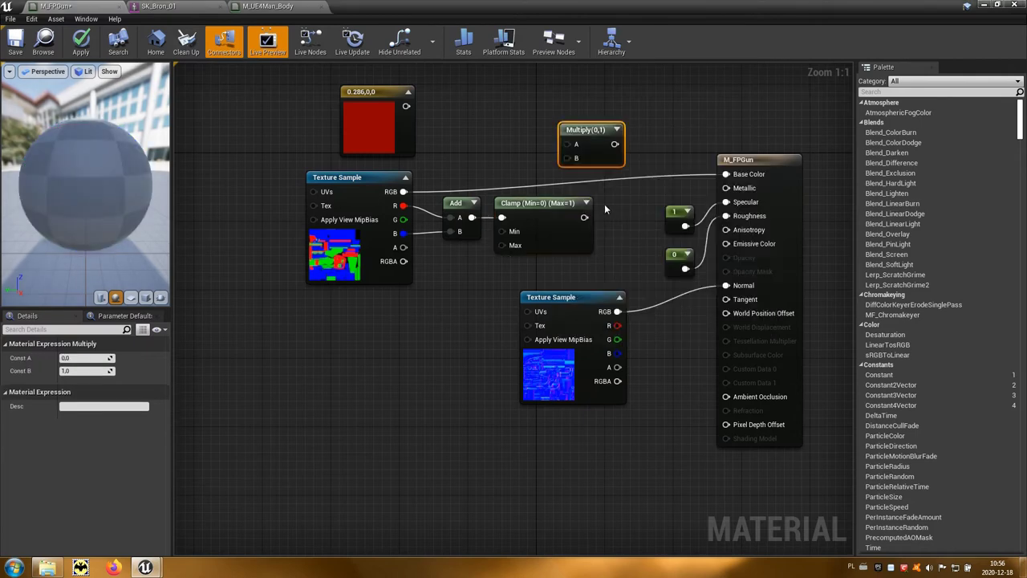
left_click_drag(575, 182, 566, 157)
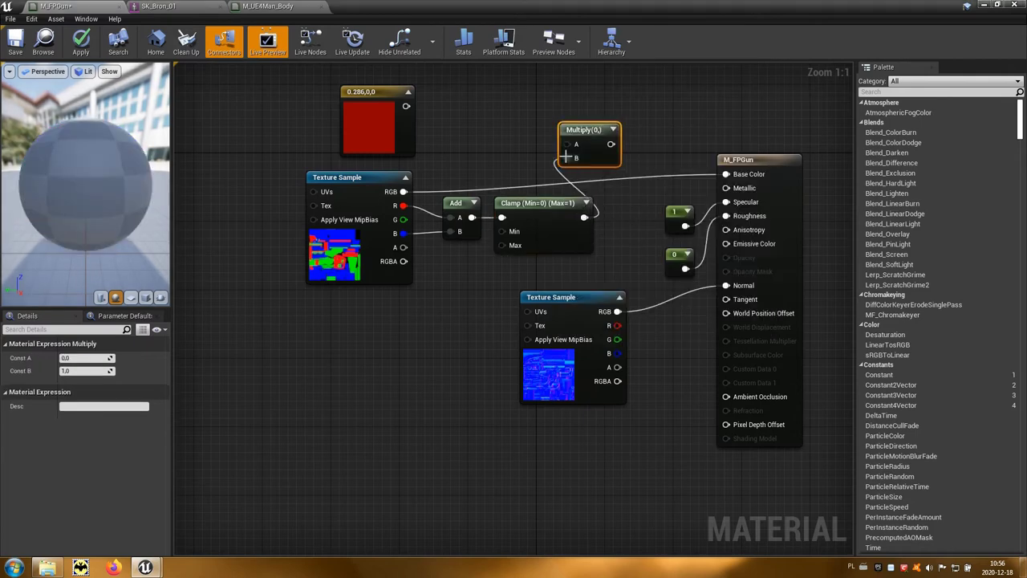
left_click_drag(406, 106, 567, 144)
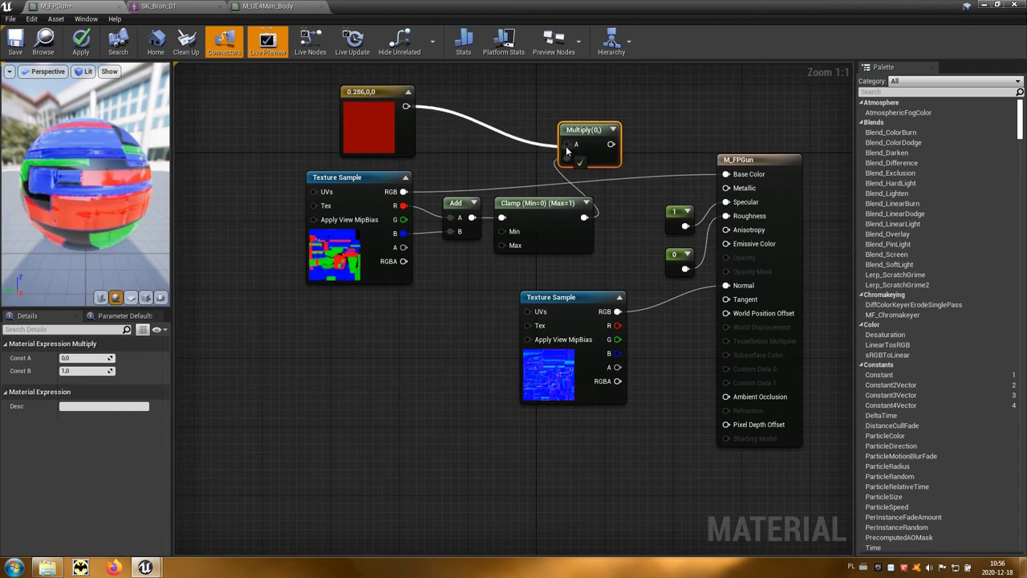
left_click_drag(600, 144, 726, 175)
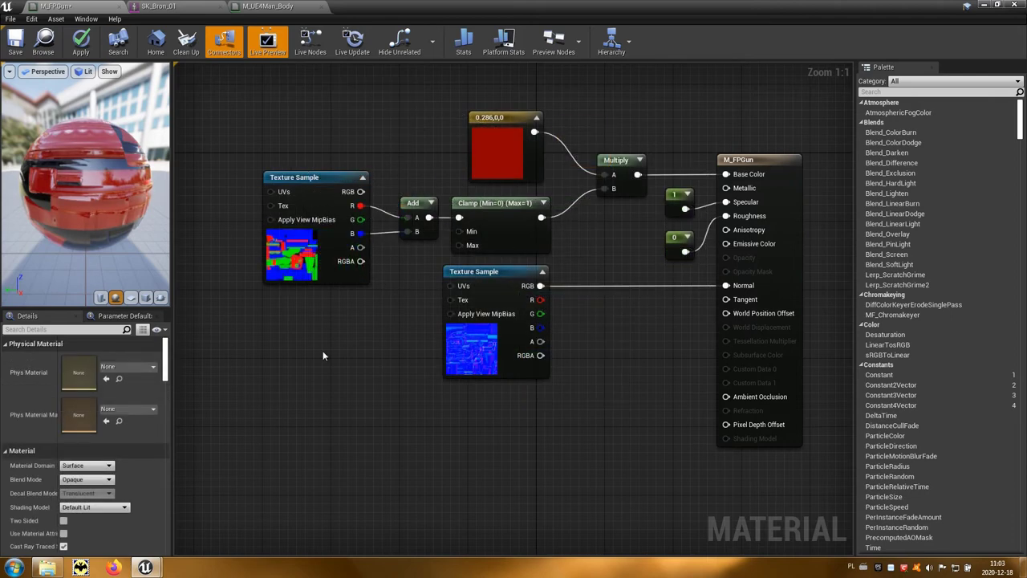
left_click(82, 41)
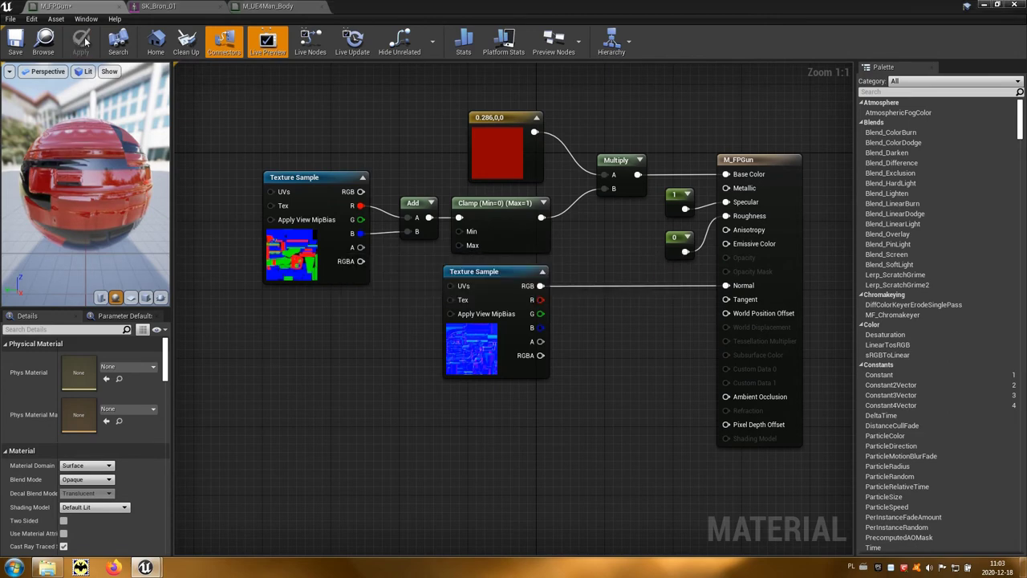
In SK_Bron_01's Skeleton Tree, select Grip_Bone, Slide_Bone, Trigger_Bone, then Grip_Bone again.
left_click(159, 9)
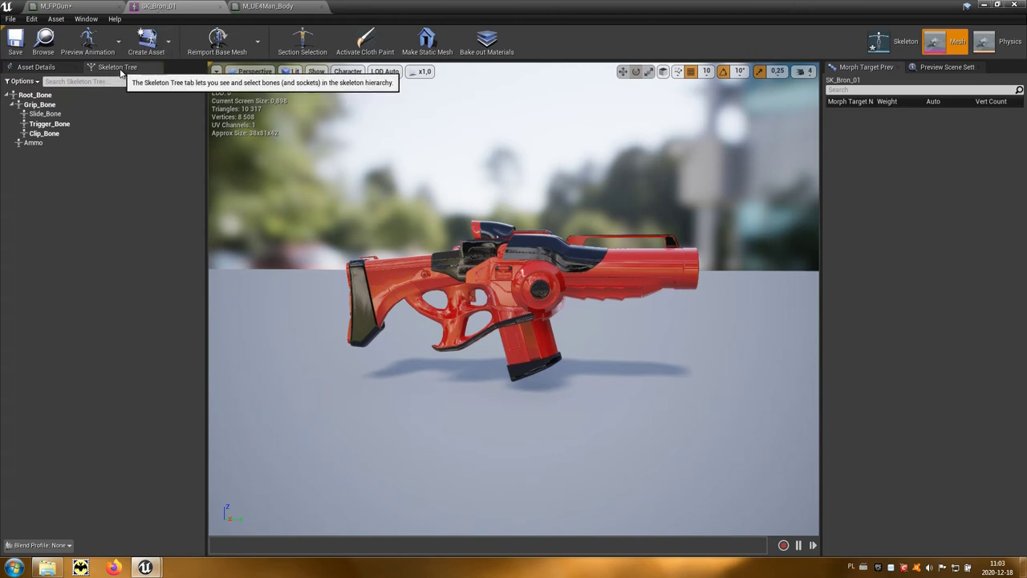
left_click(71, 108)
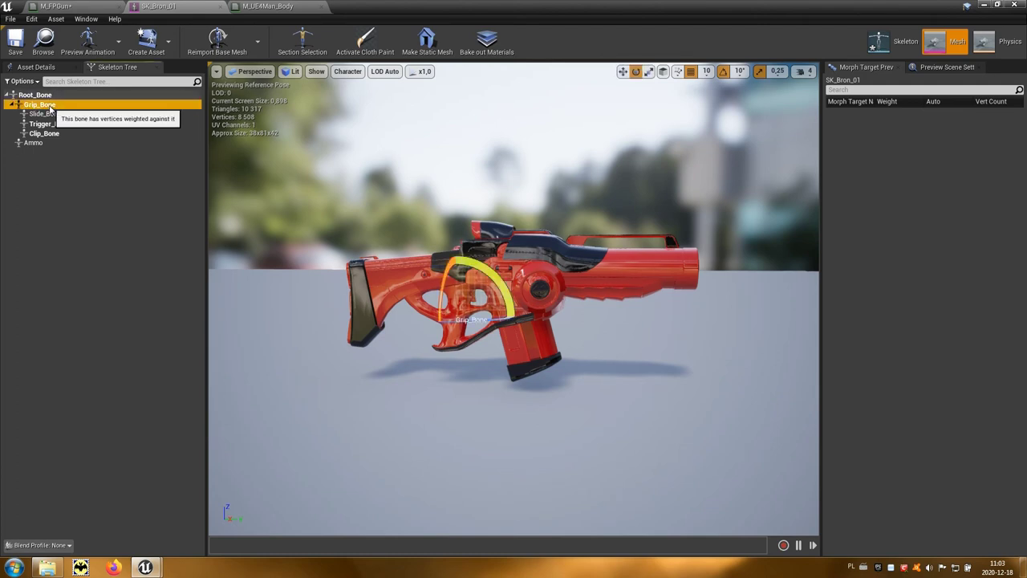
left_click(76, 117)
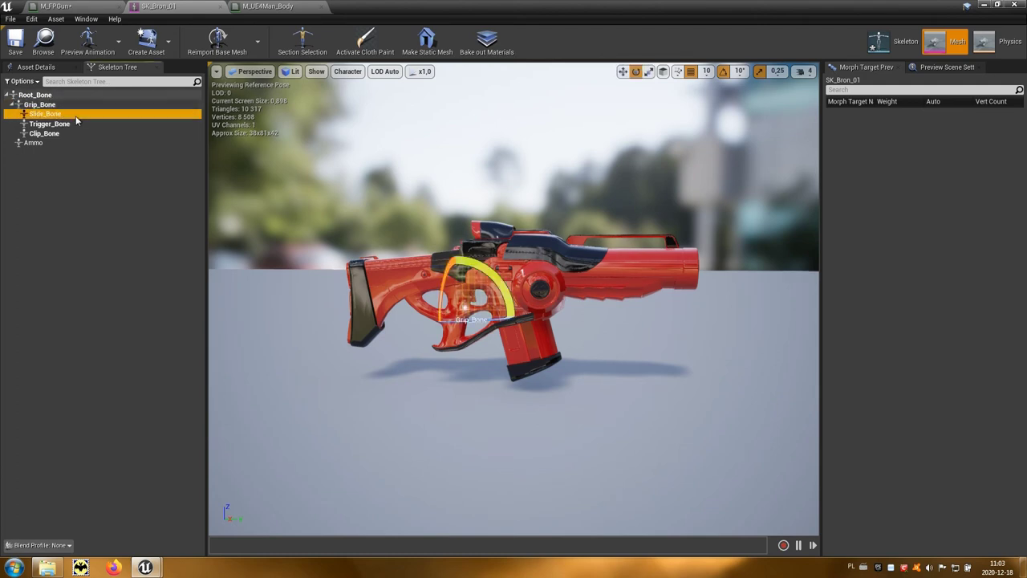
left_click(79, 125)
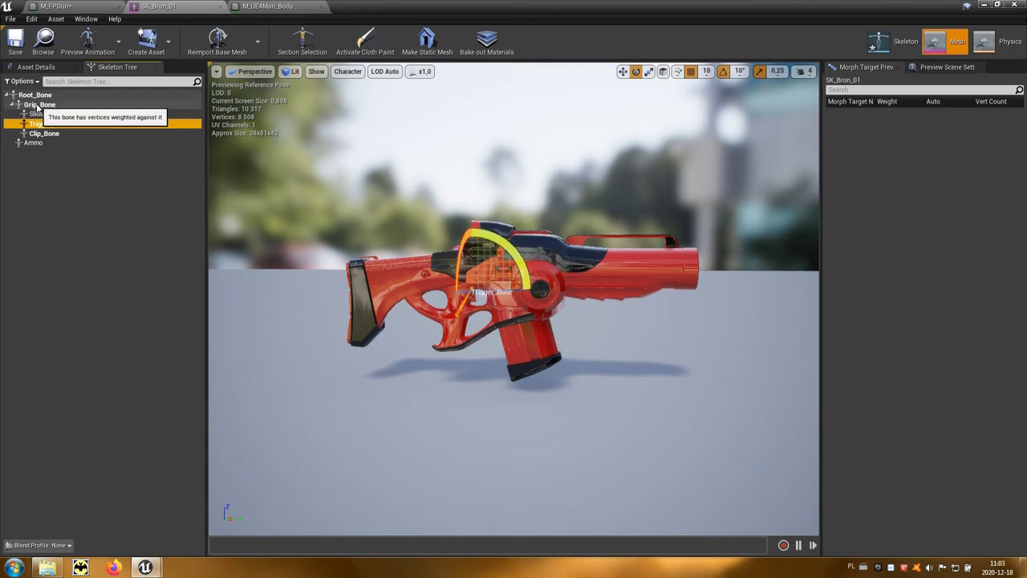
left_click(60, 107)
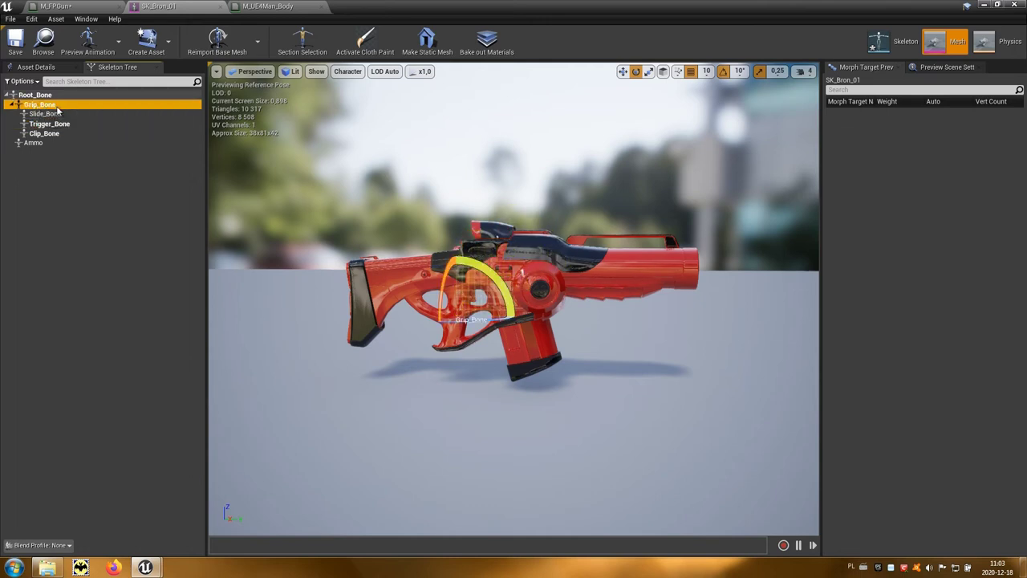
right_click(88, 107)
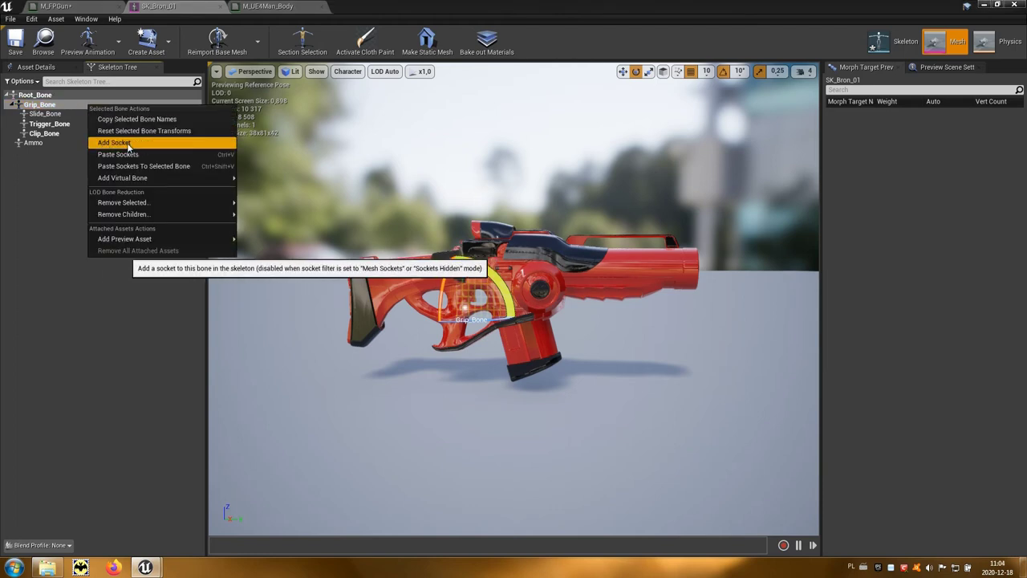
Add a socket named Spust under Grip_Bone and close the SK_Bron_01 editor.
left_click(145, 143)
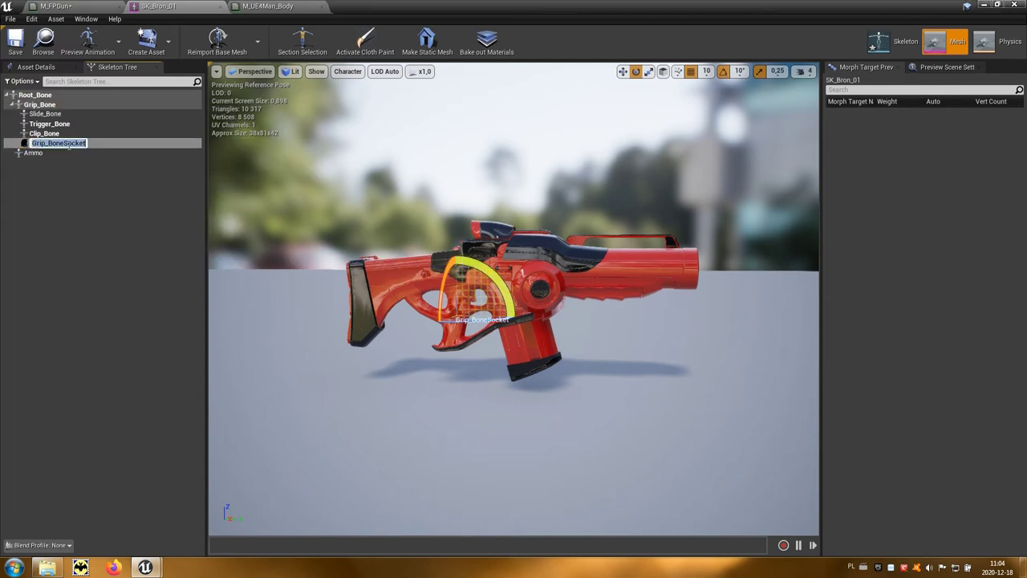
type("Spust")
key("Return")
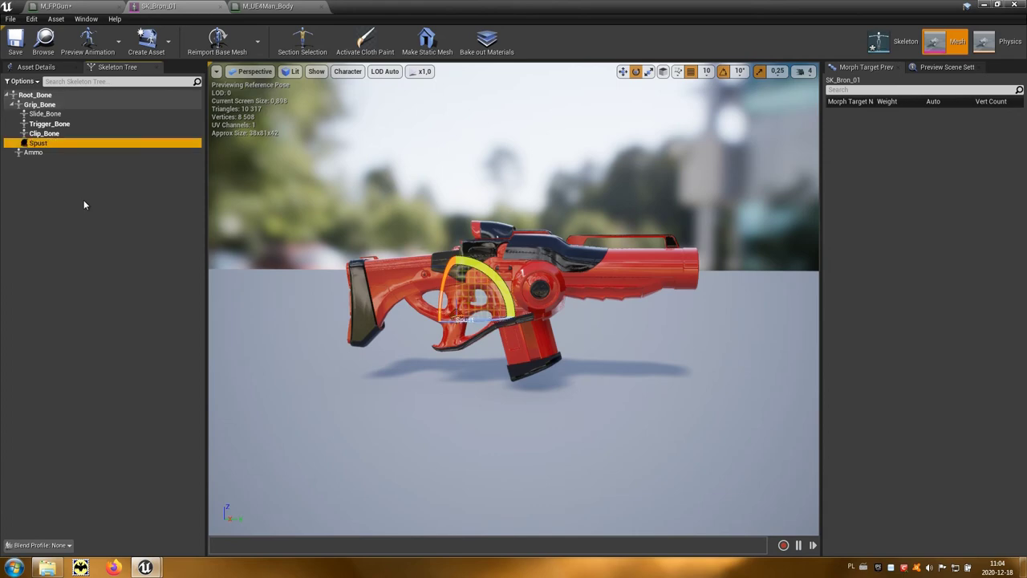
left_click(1013, 6)
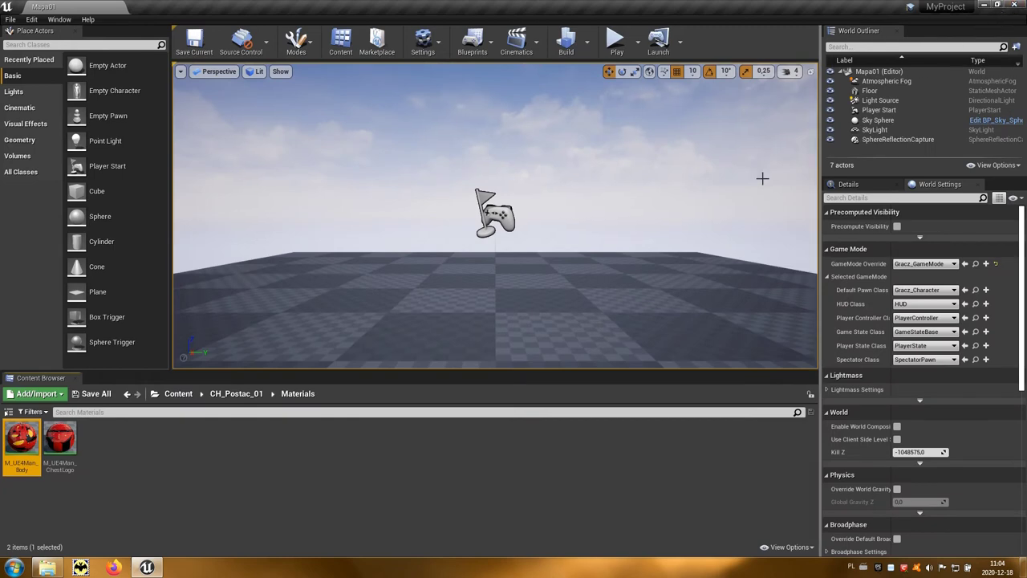
Browse to CH_Postac_01 > Mesh and open the Ch_Postac_01 skeletal mesh.
left_click(238, 399)
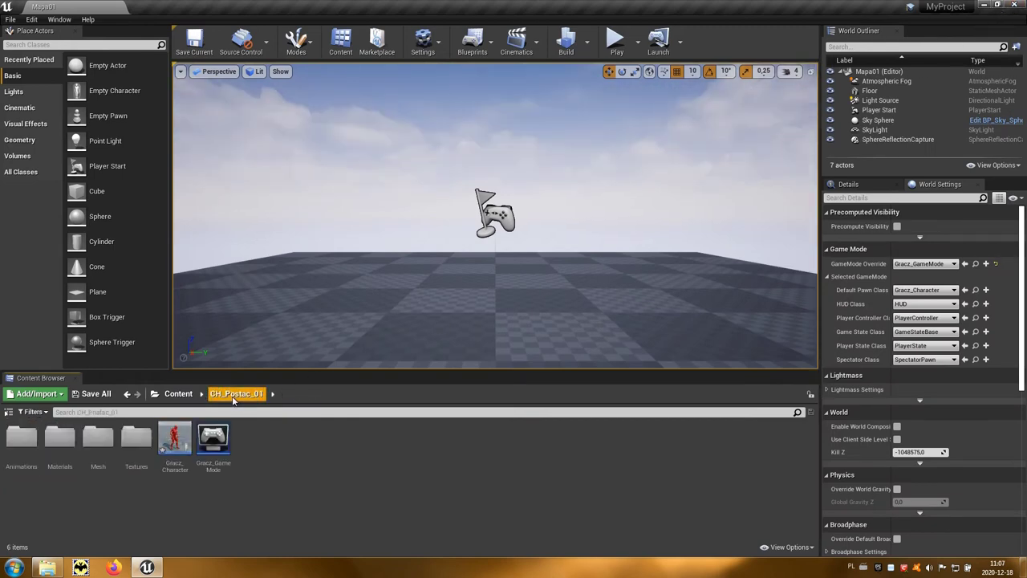
left_click(93, 438)
double_click(94, 438)
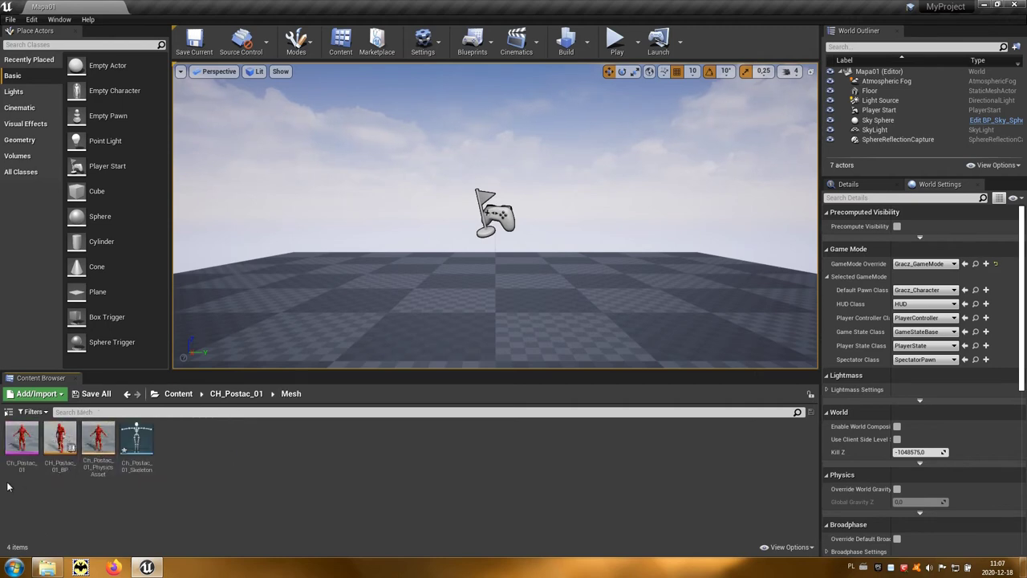
left_click(21, 444)
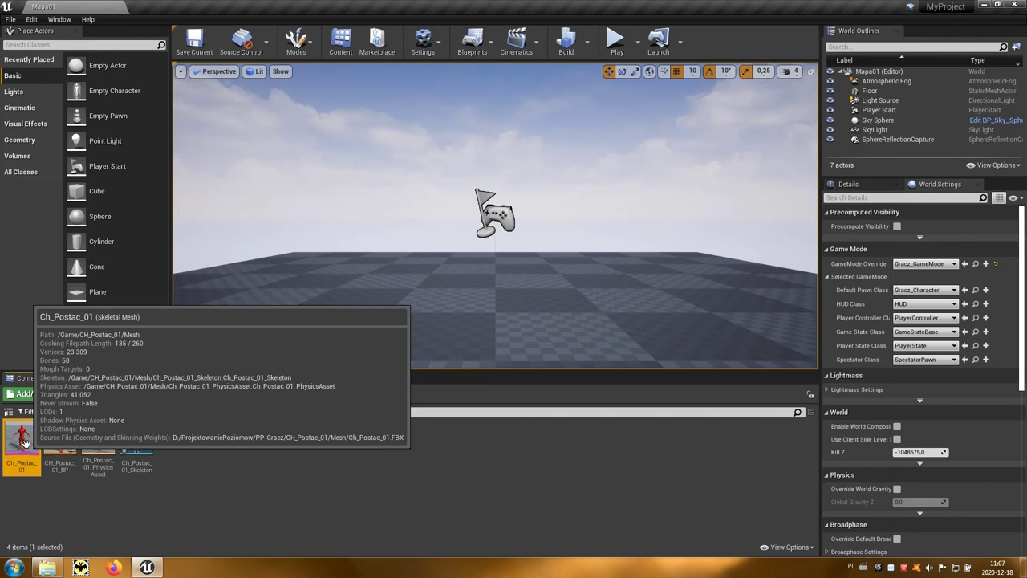
double_click(24, 441)
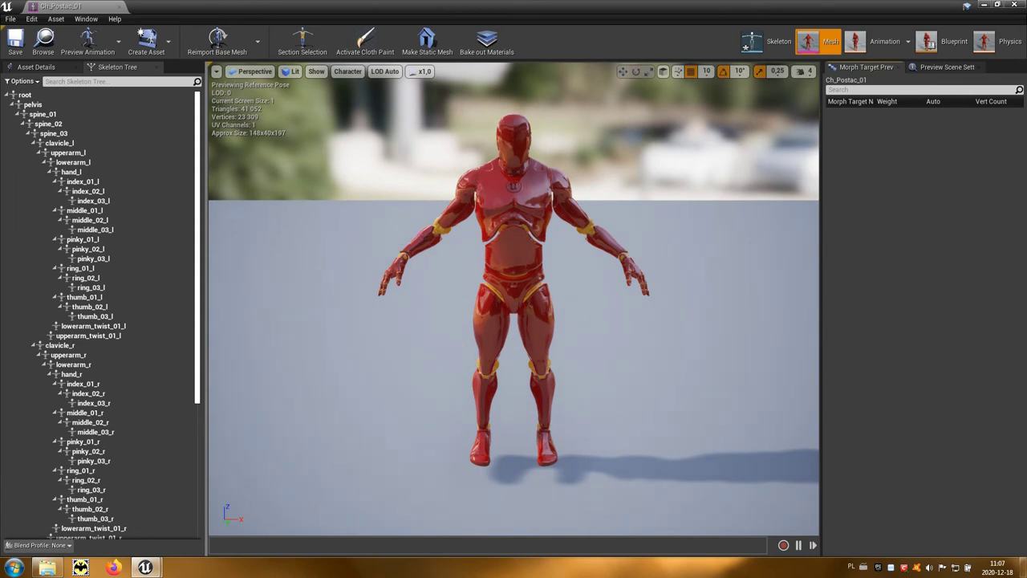
Select the middle_01_r finger bone and frame the view on the right hand.
left_click(425, 237)
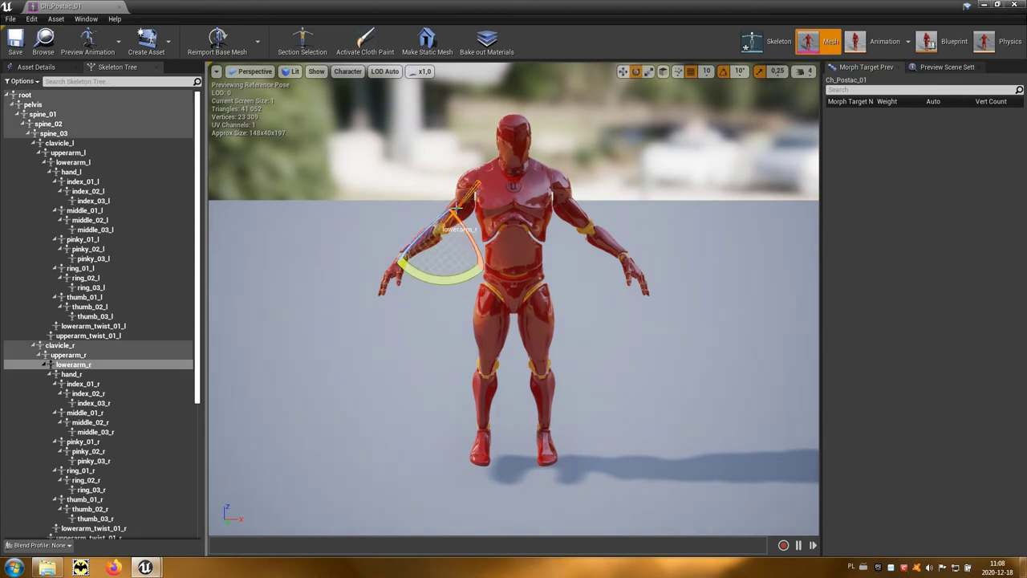
left_click(80, 374)
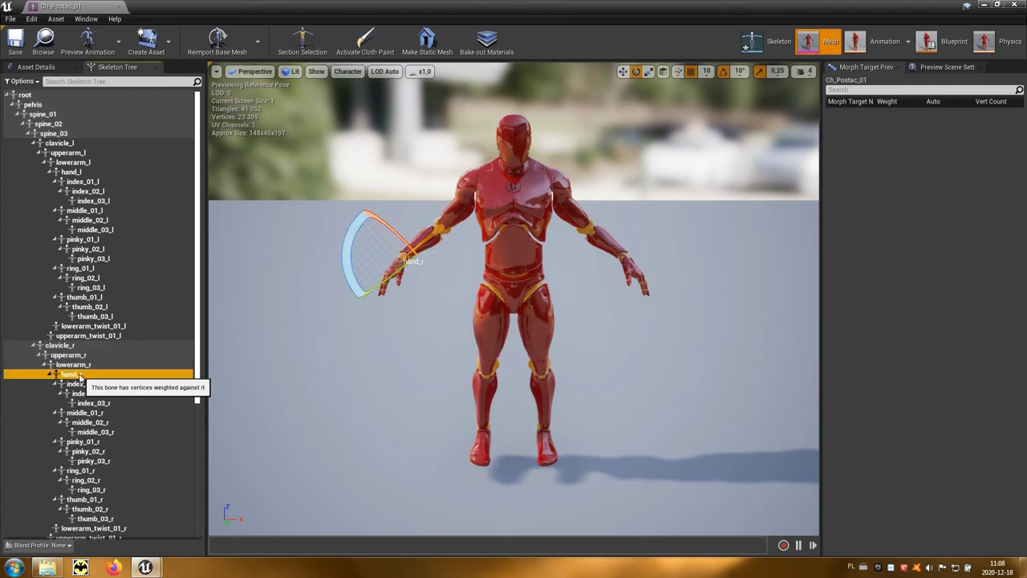
left_click(94, 413)
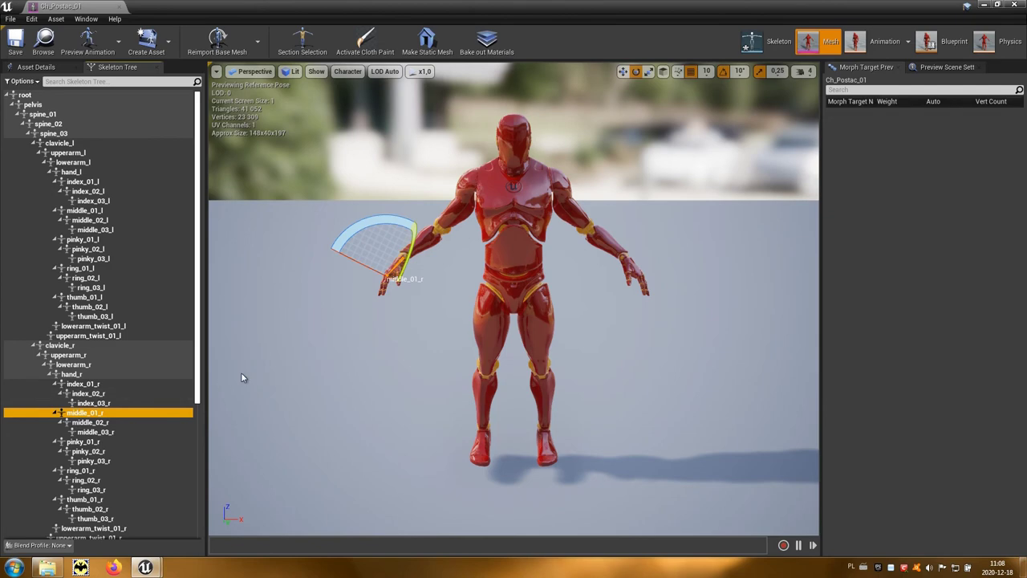
left_click_drag(297, 331, 377, 304)
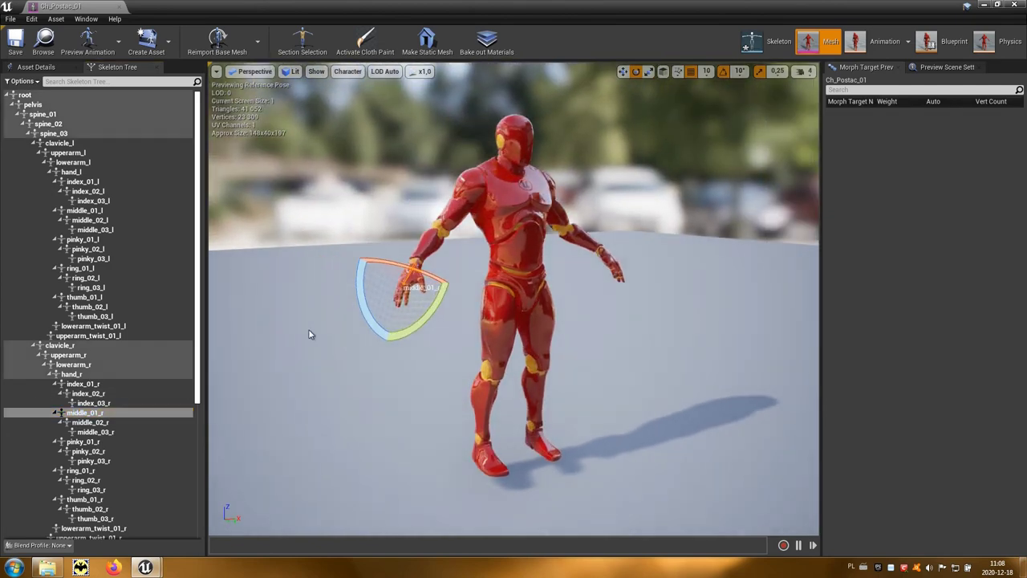
key("f")
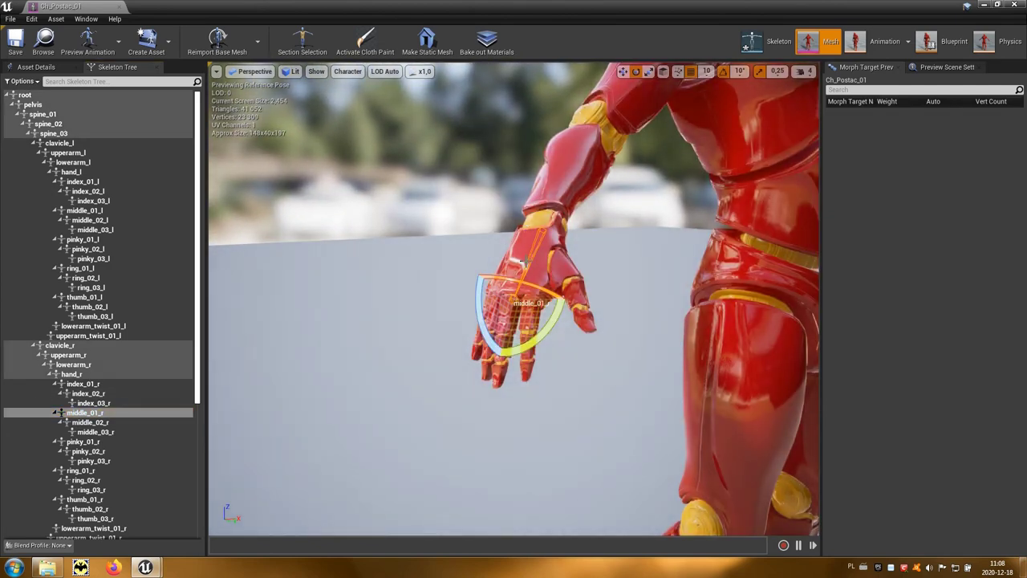
Add a socket named Spust to middle_01_r and close the character mesh editor.
right_click(131, 413)
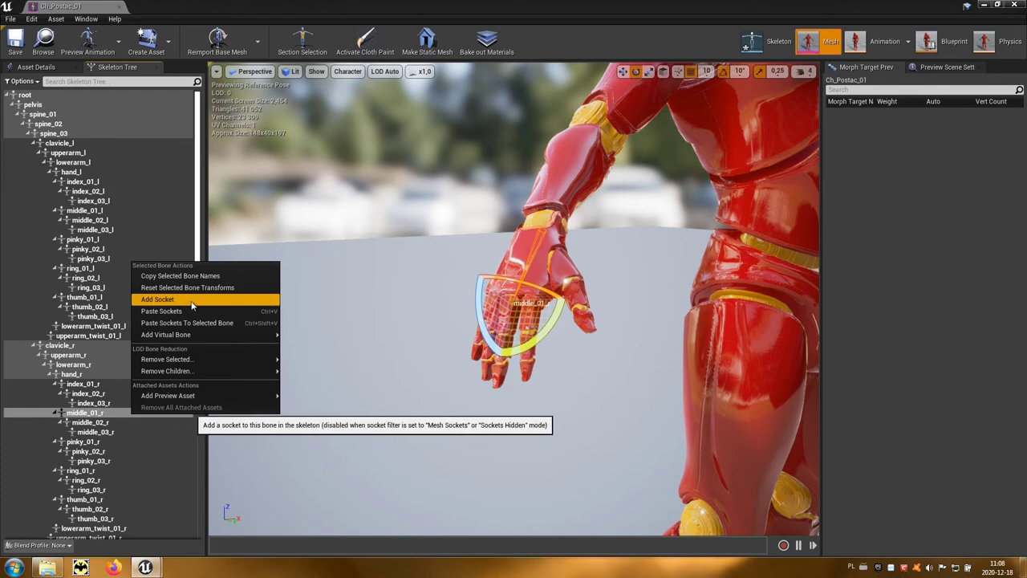
left_click(192, 304)
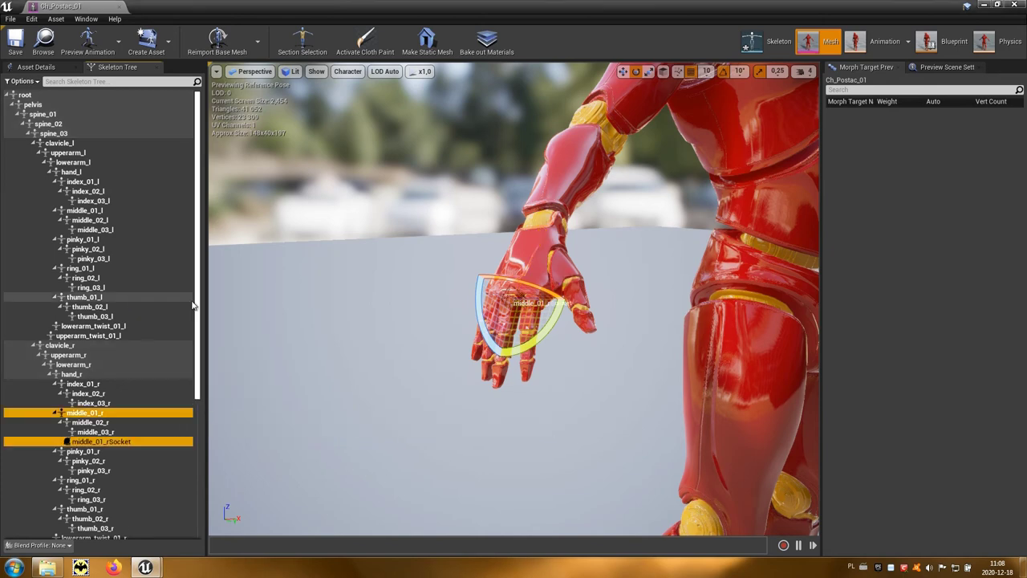
left_click(108, 444)
type("Spust")
key("Return")
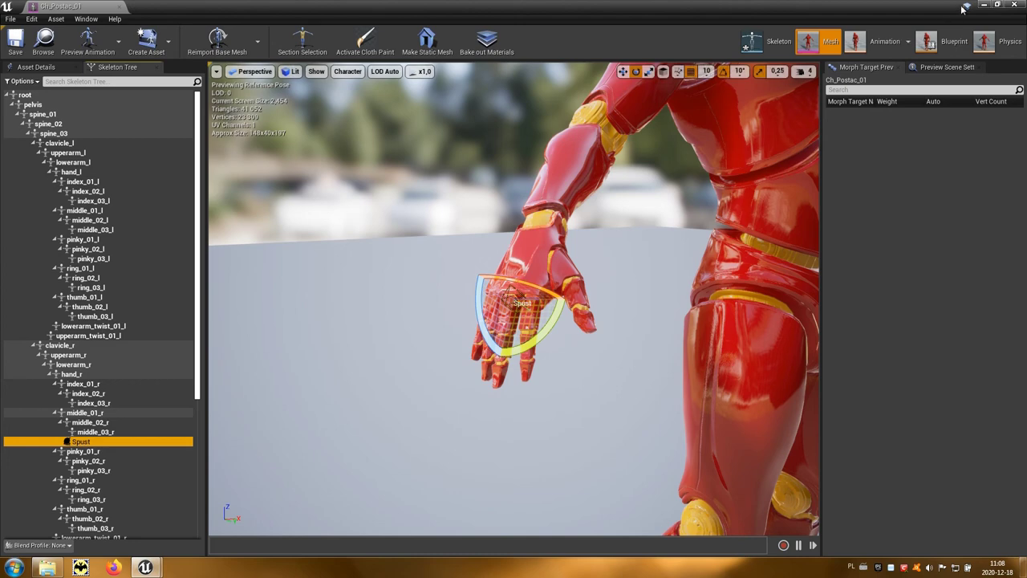
left_click(1013, 5)
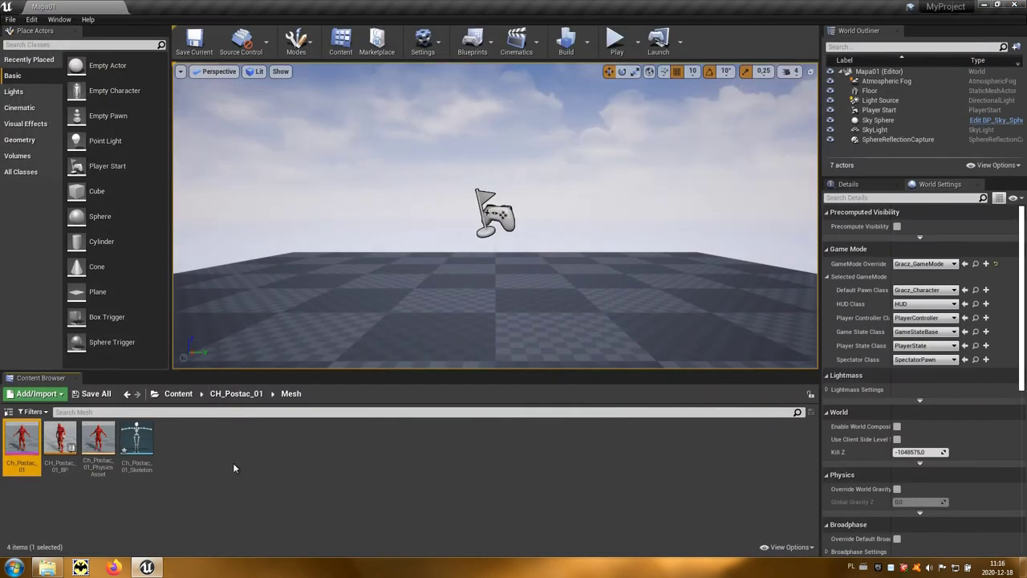
Open Gracz_Character, frame its Mesh in the Viewport, and restore the window to a smaller size.
left_click(238, 401)
left_click(190, 453)
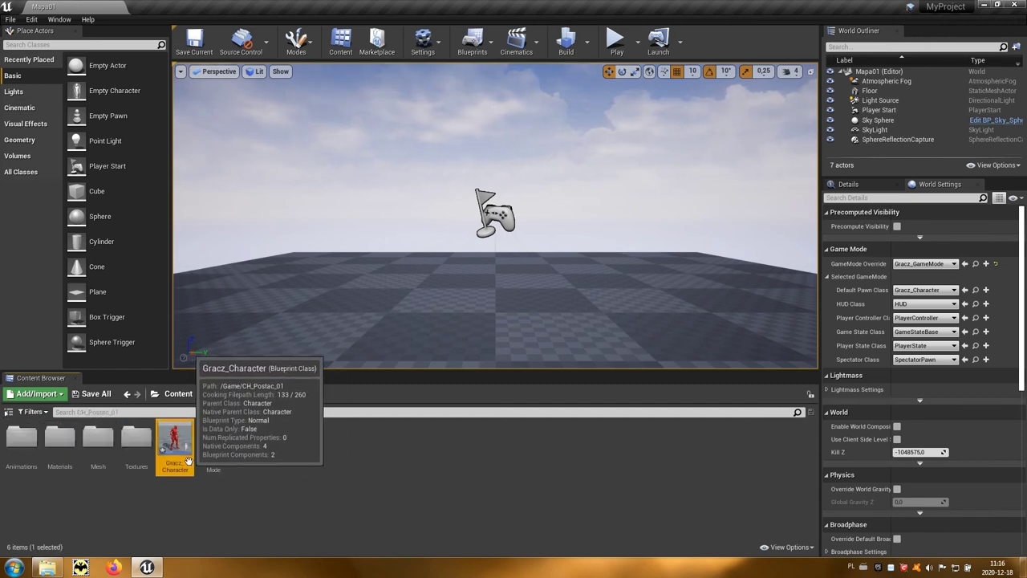
double_click(189, 460)
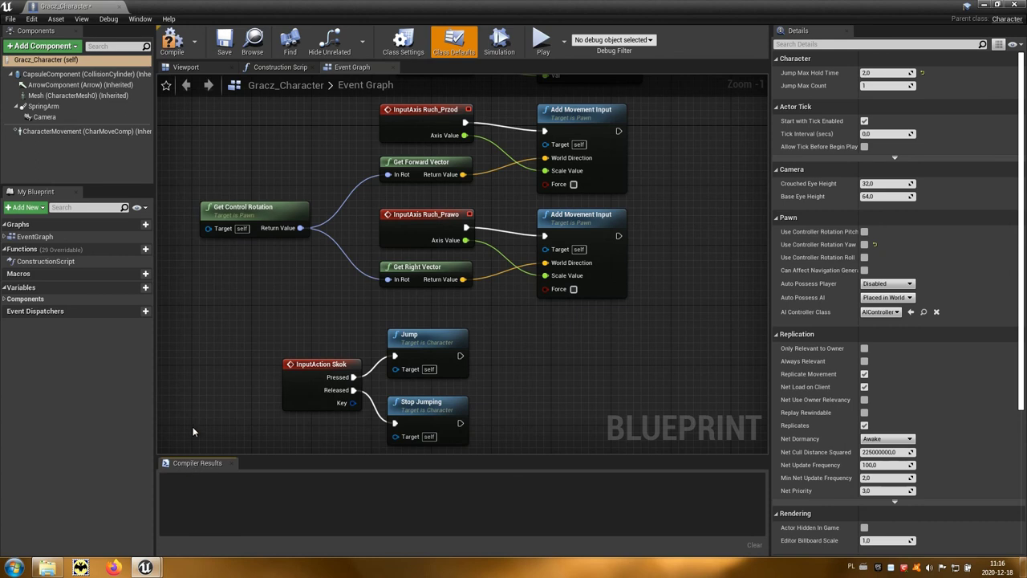
left_click(186, 68)
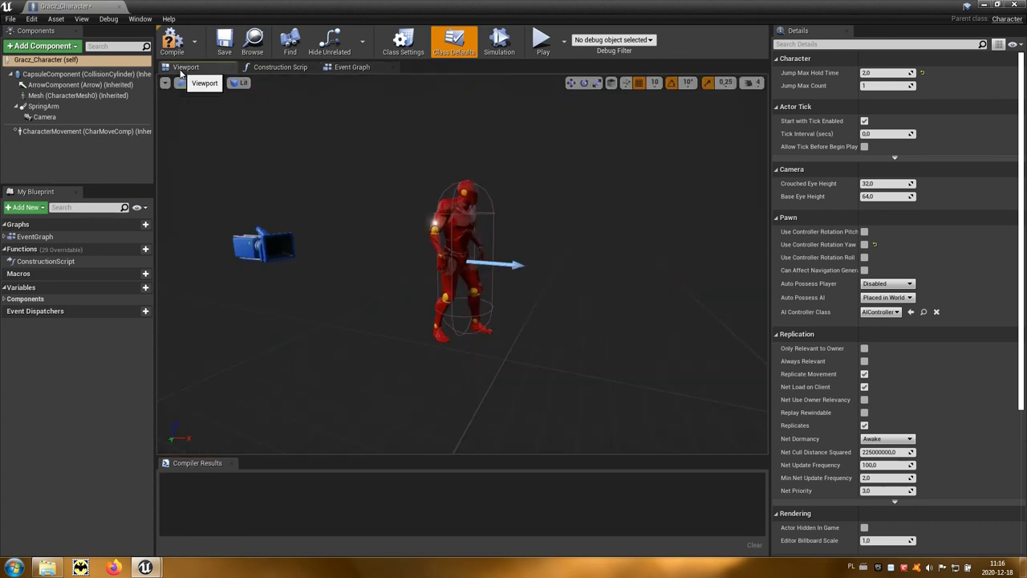
left_click(460, 232)
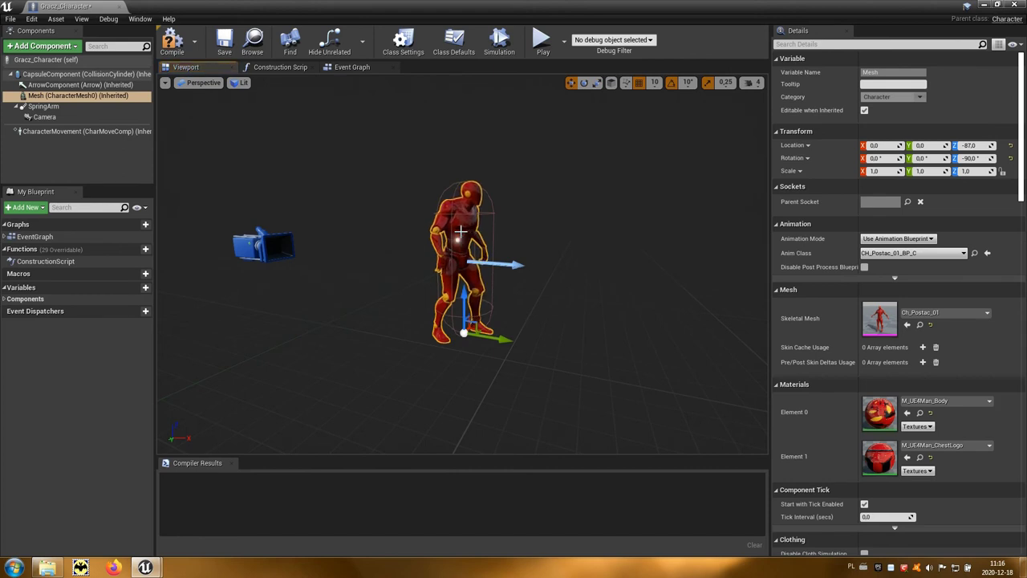
key("f")
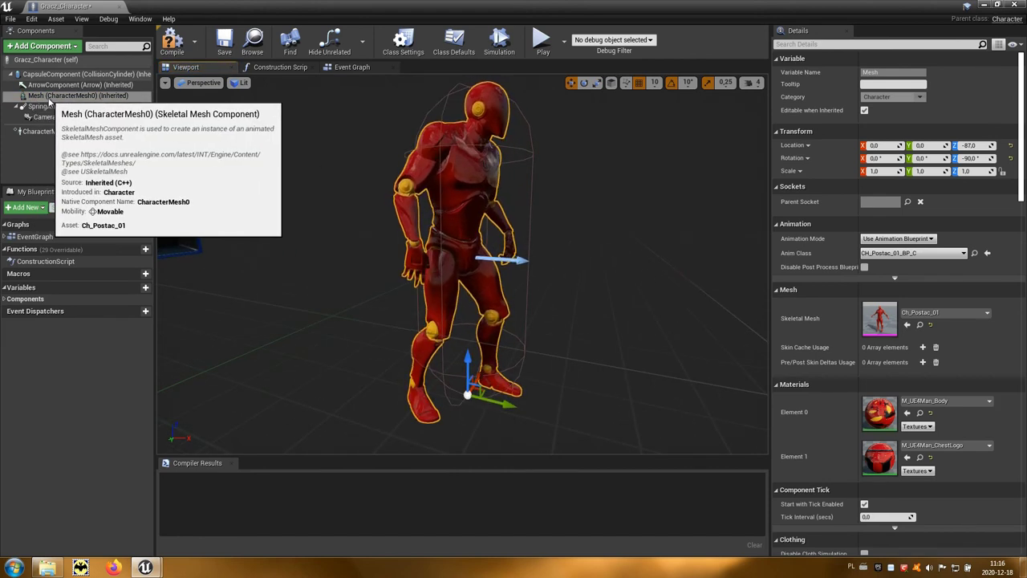
left_click(49, 99)
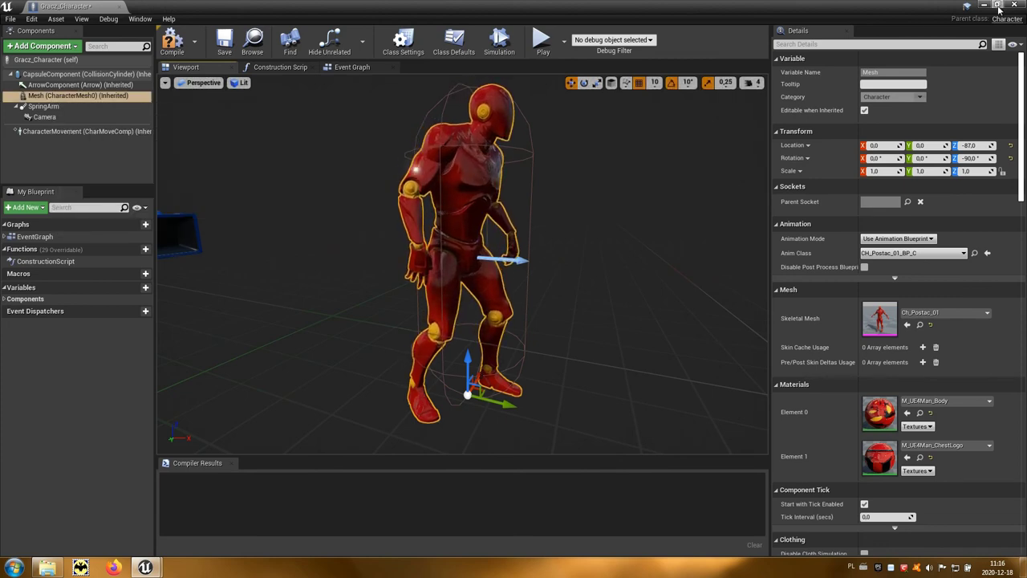
left_click(999, 9)
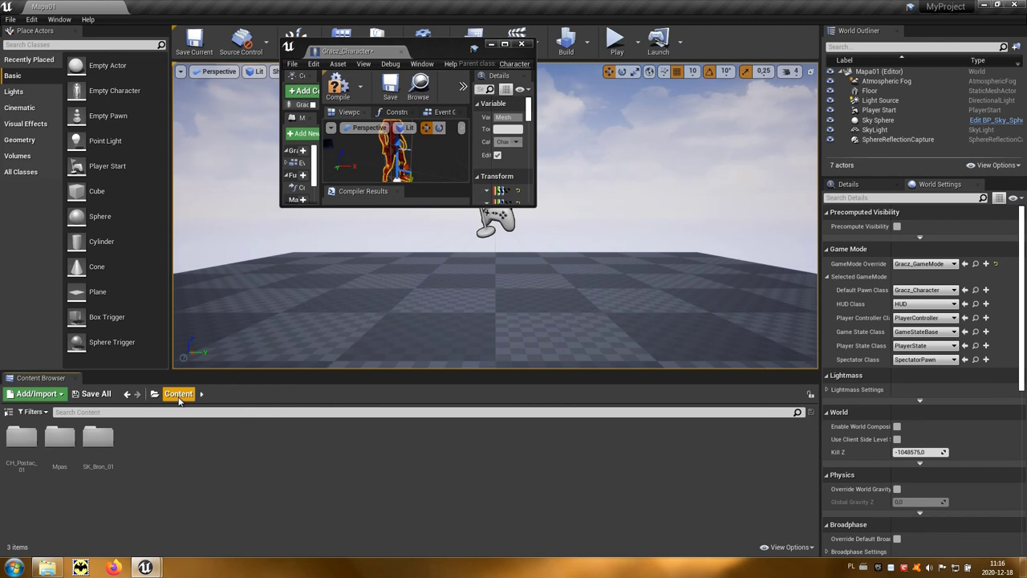
Drag SK_Bron_01 from SK_Bron_01/Mesh into the Gracz_Character viewport and maximize the editor.
left_click(178, 393)
left_click(115, 446)
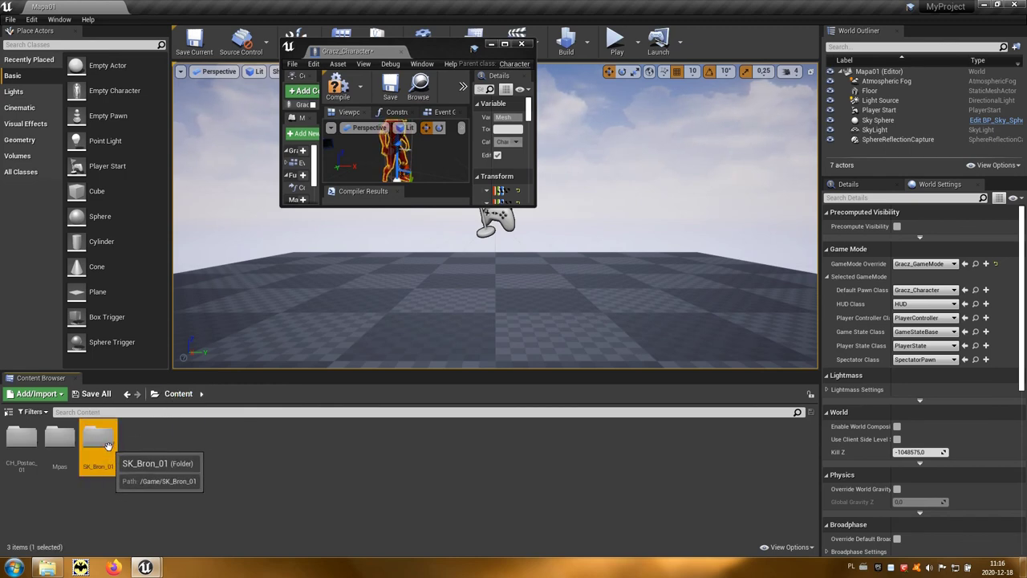
double_click(115, 446)
left_click(55, 441)
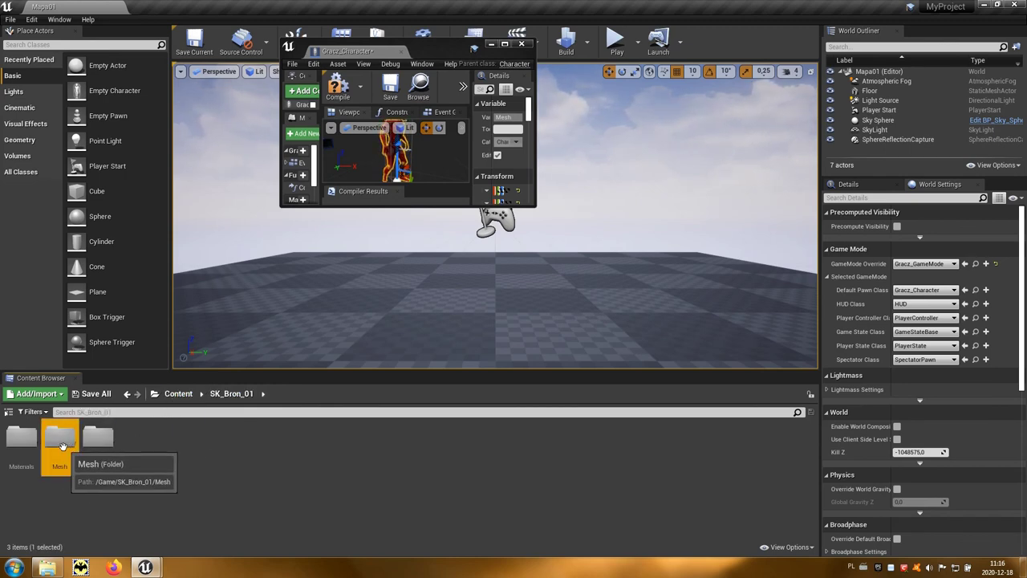
double_click(54, 442)
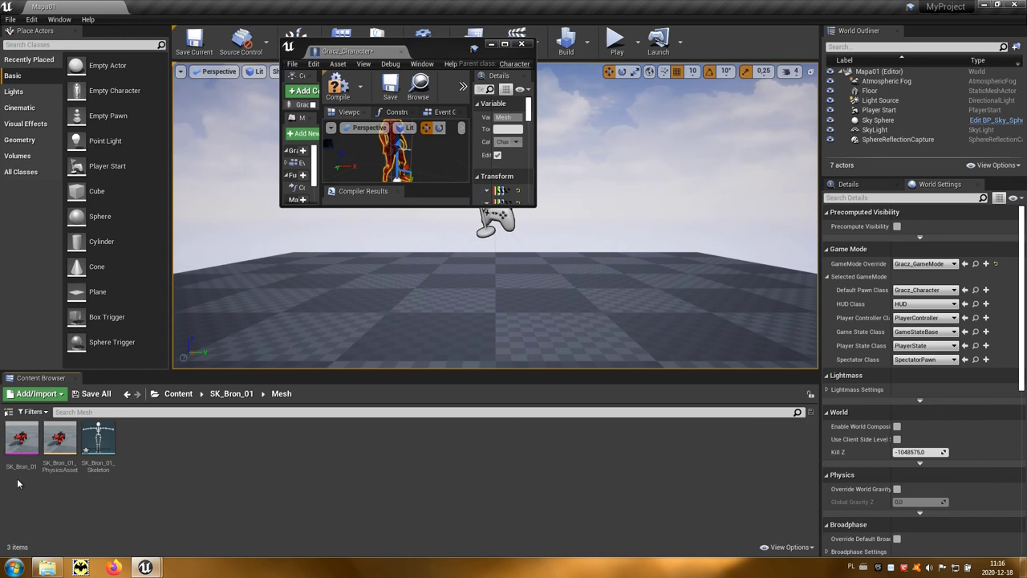
mouse_move(22, 466)
left_mouse_down()
mouse_move(453, 166)
mouse_move(443, 162)
left_mouse_up()
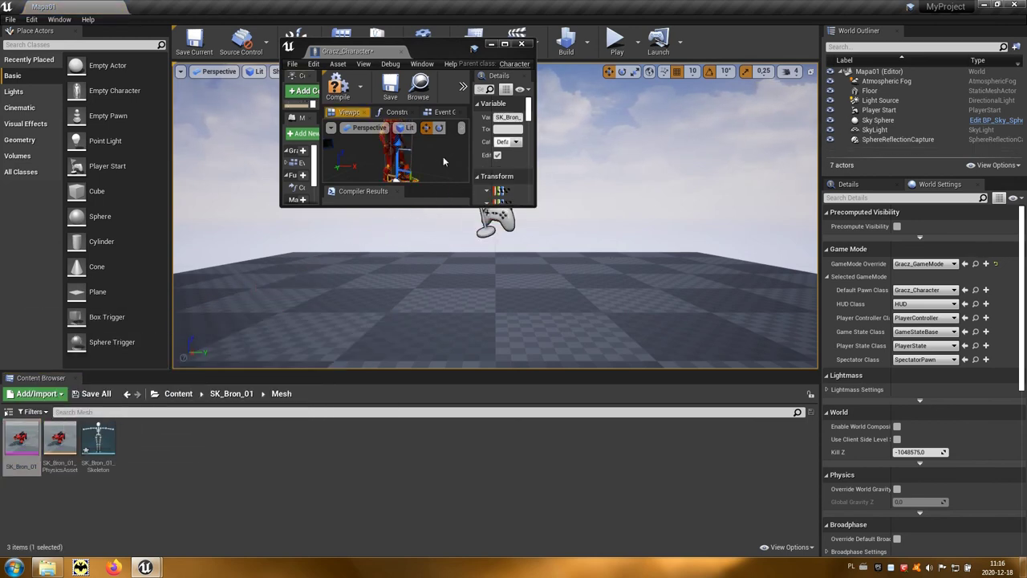
left_click(504, 44)
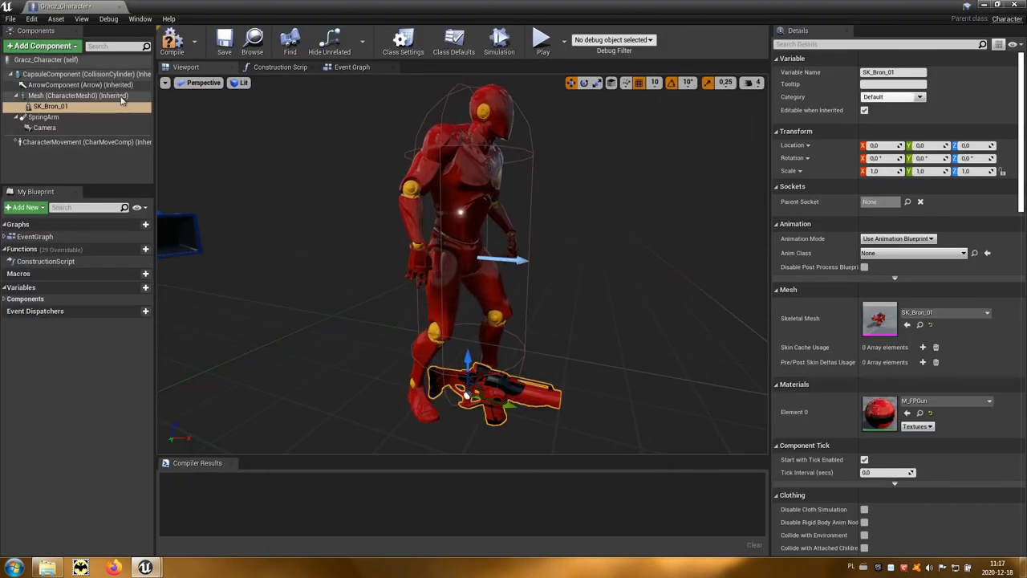
Set the SK_Bron_01 component's parent socket to Spust.
left_click(48, 109)
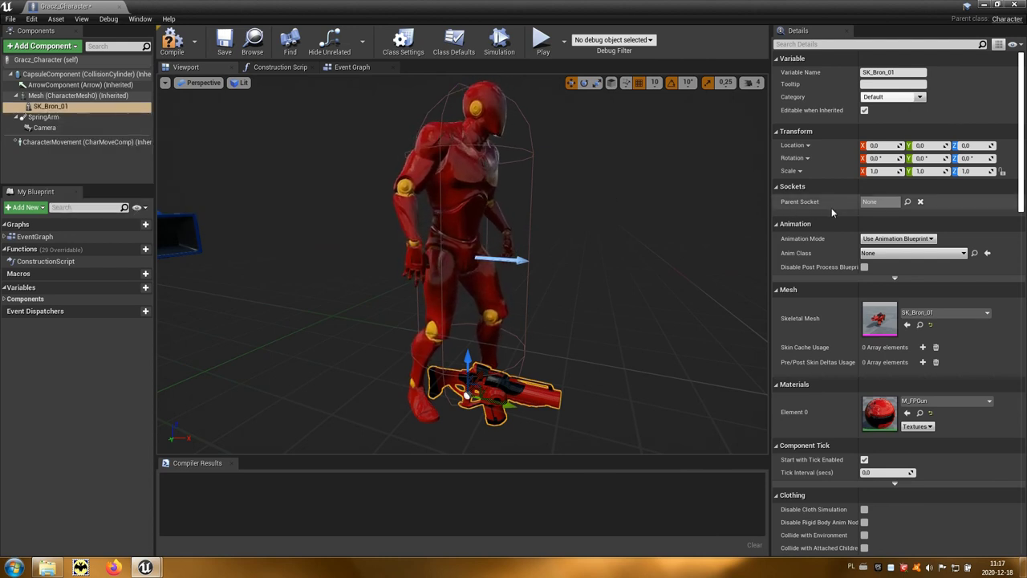
left_click(908, 201)
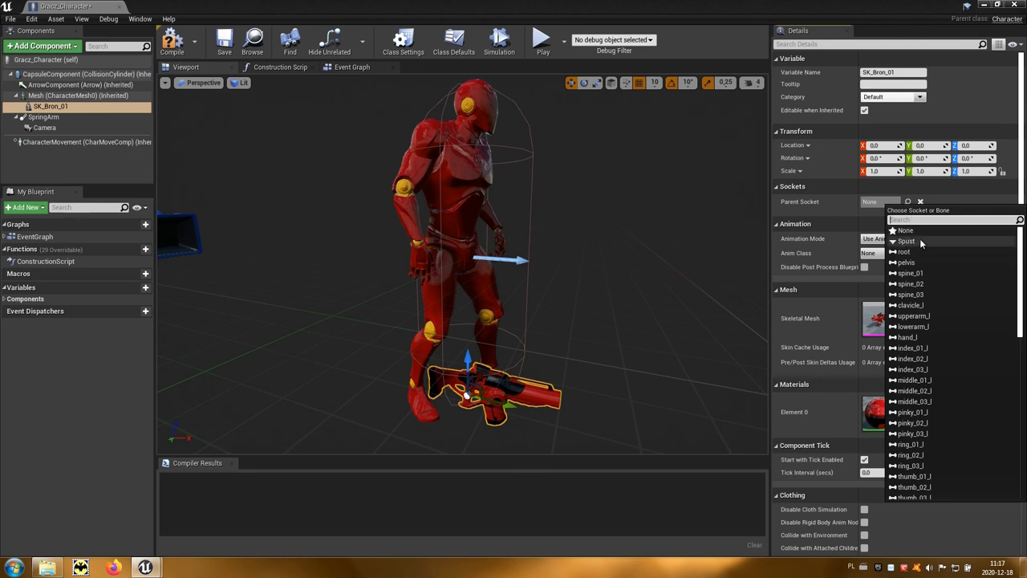
left_click(907, 241)
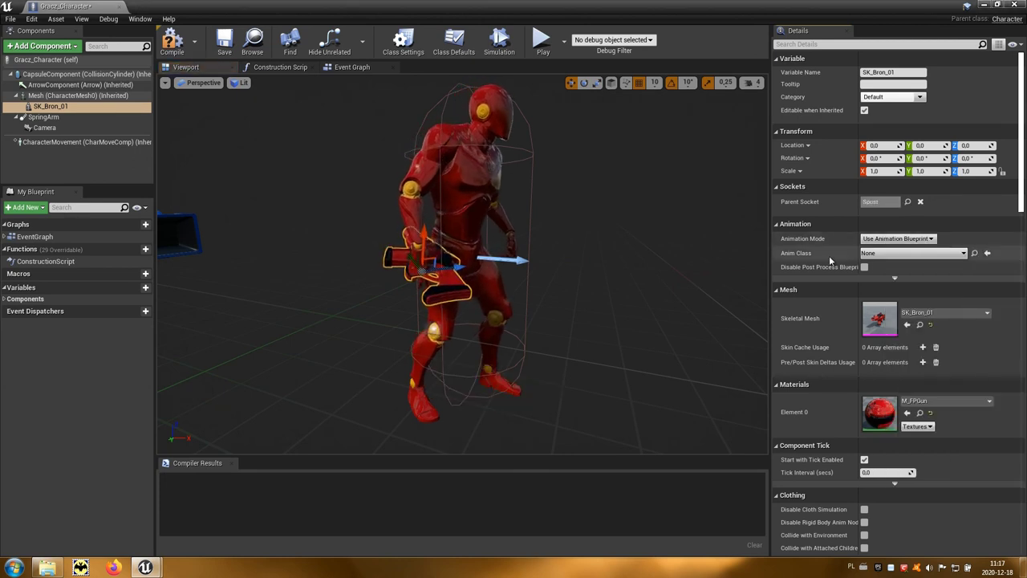
Rotate the gun to about -80/120 so it sits in the hand, then close the blueprint.
left_click_drag(456, 283, 490, 281, "alt")
key("e")
left_click_drag(397, 233, 432, 284)
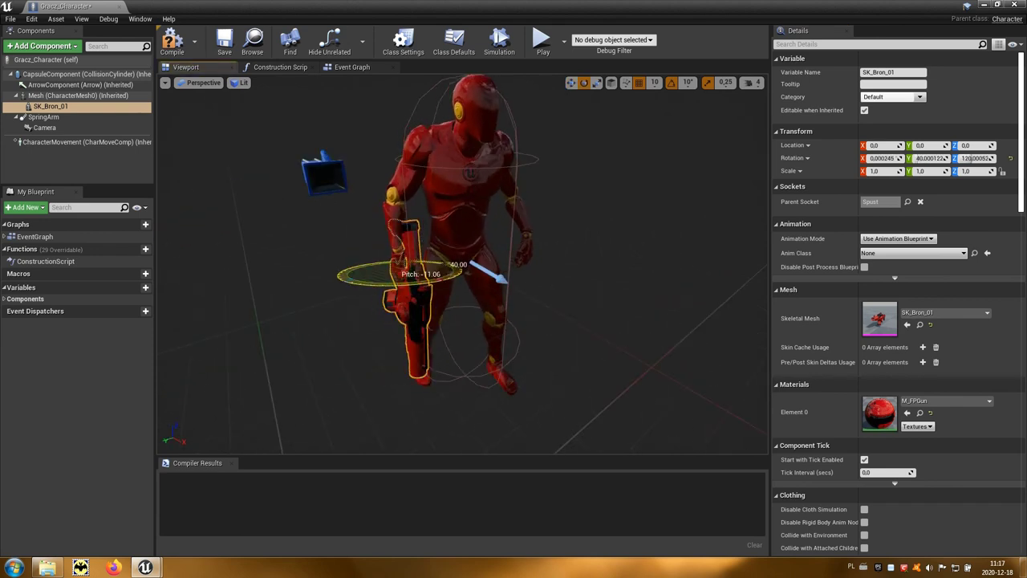
key("w")
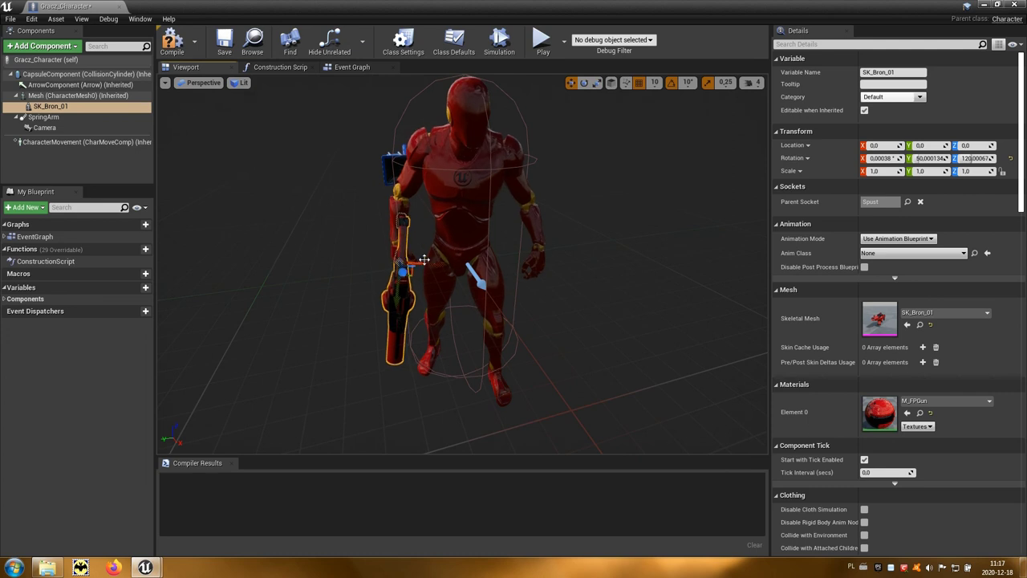
left_click_drag(424, 275, 432, 273)
key("e")
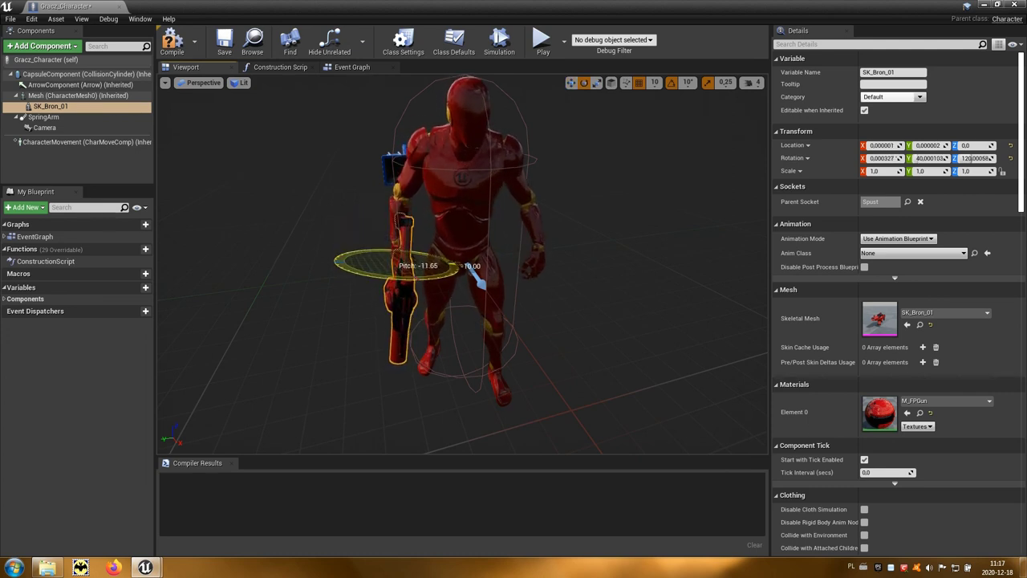
left_click_drag(522, 291, 445, 293, "alt")
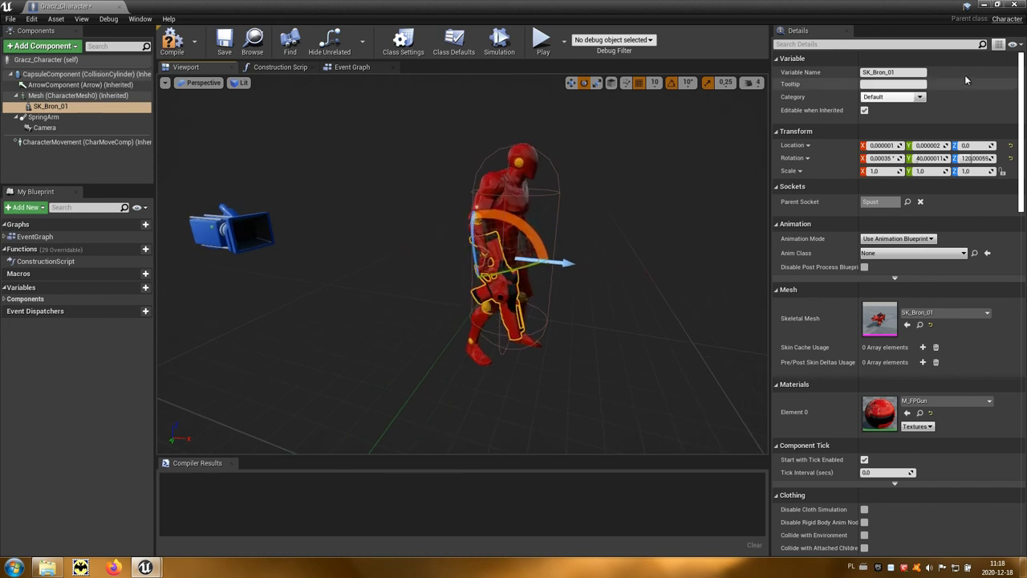
left_click(1014, 6)
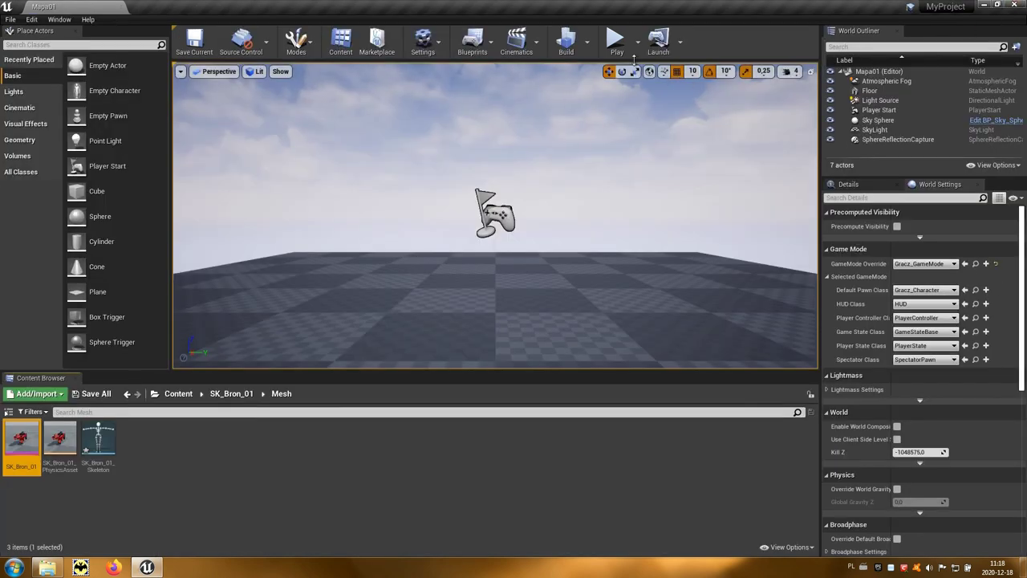
Play Mapa01, run the character left and right and jump twice with the gun.
left_click(615, 42)
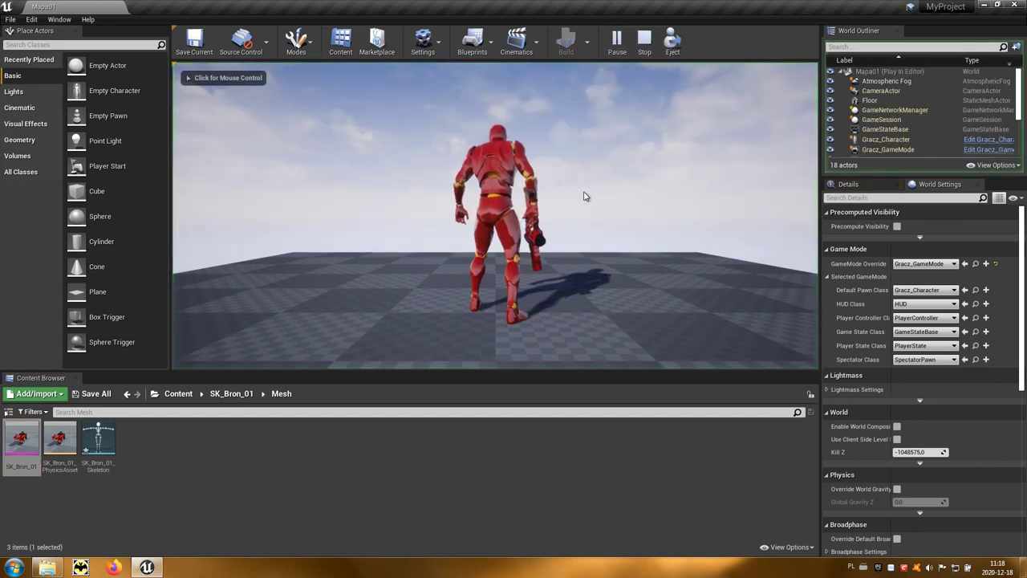
key("a")
key("a")
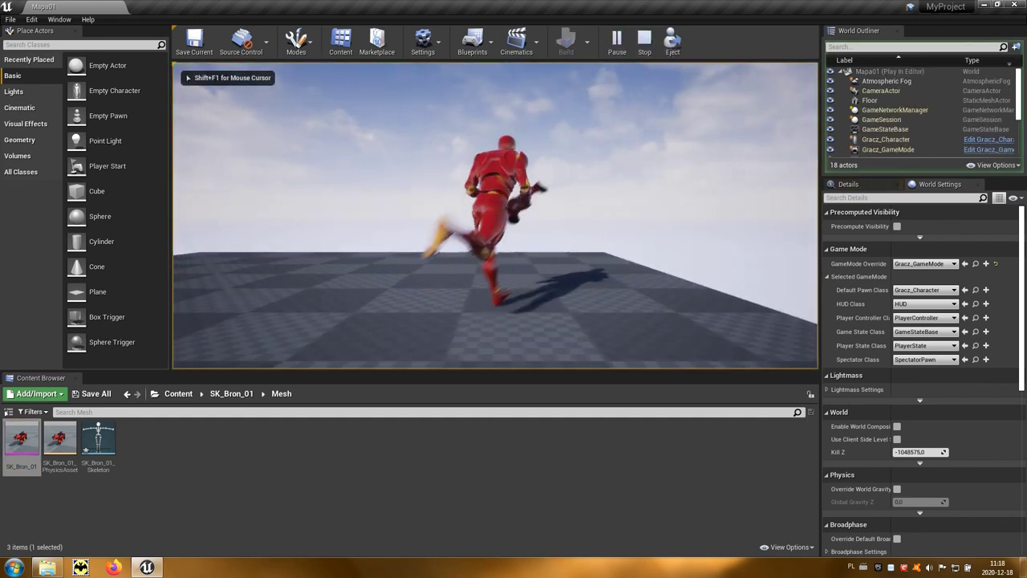
key("s")
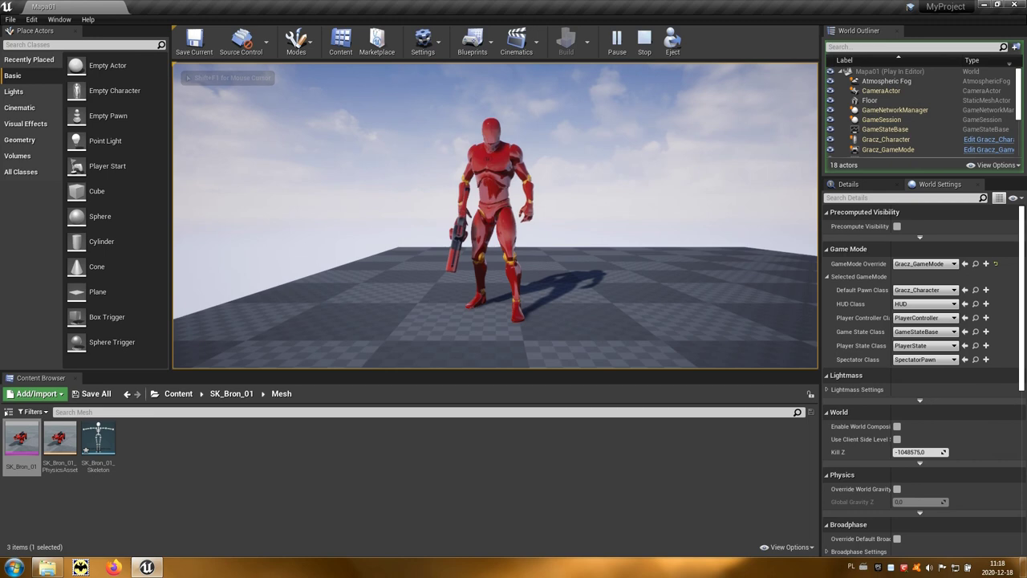
key("d")
key("space")
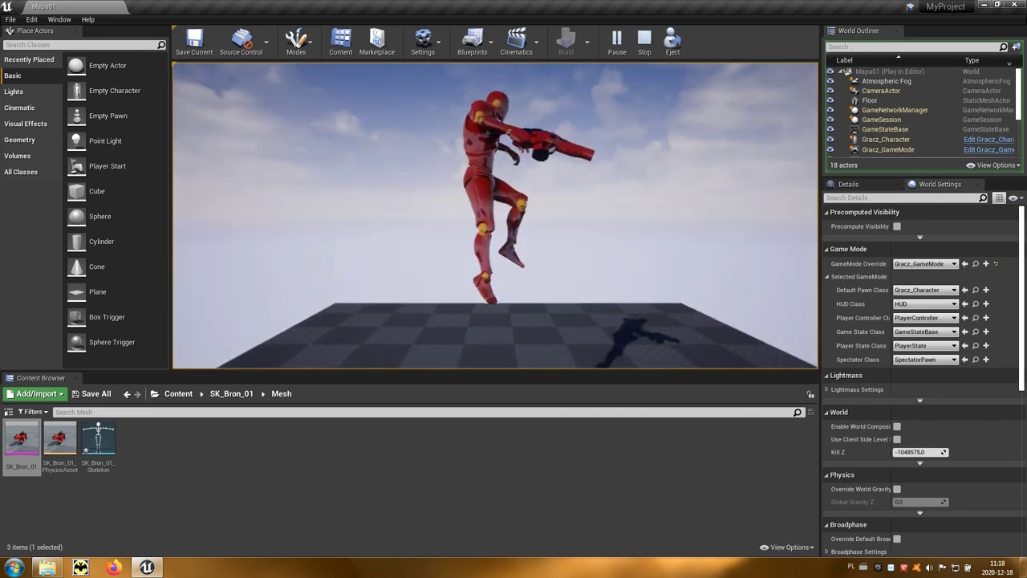
key("space")
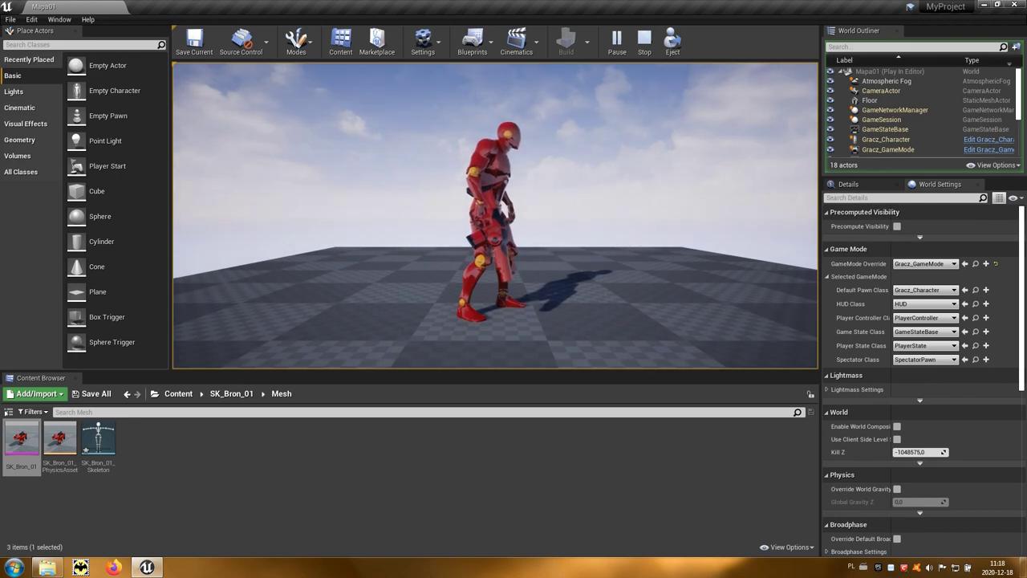
key("s")
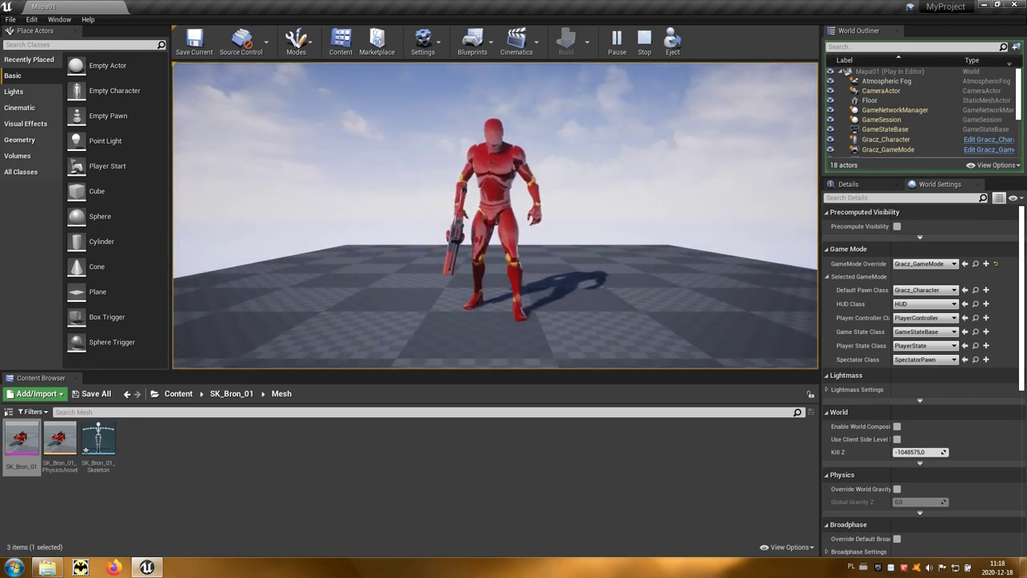